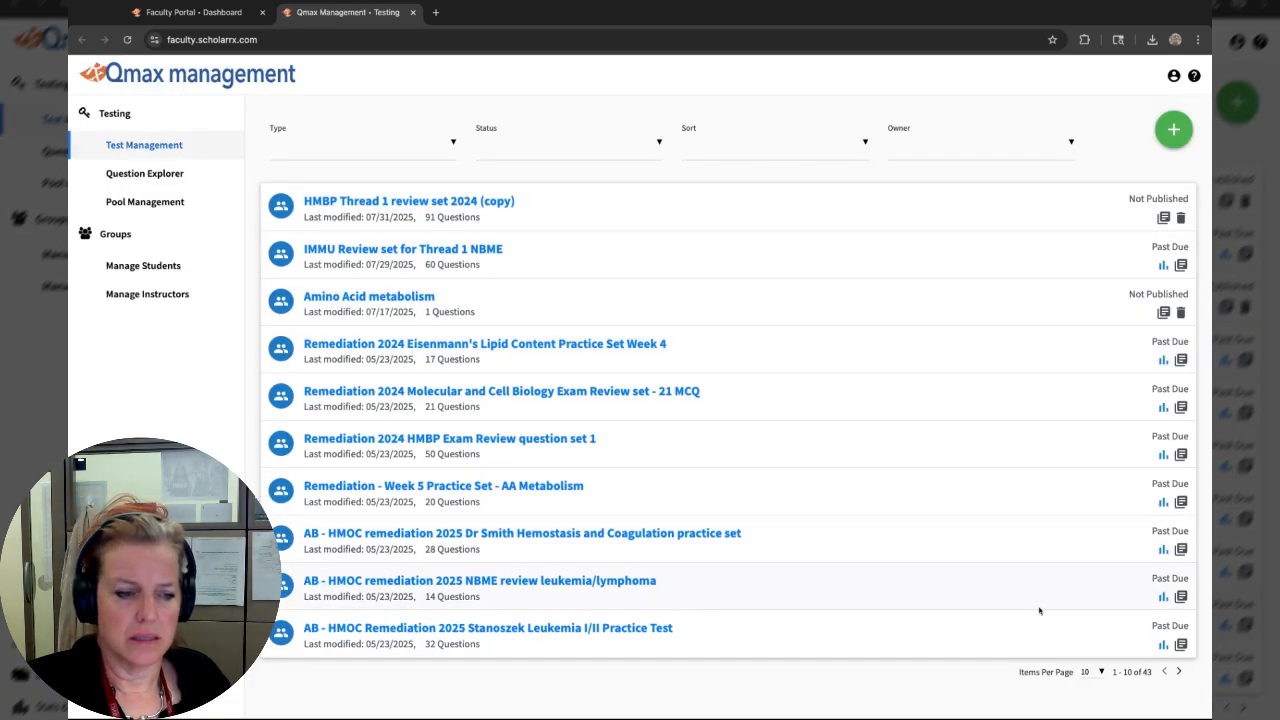
Step: Open the HMBP Thread 1 review set 2024 test and review its item analysis and settings
left_click(1179, 671)
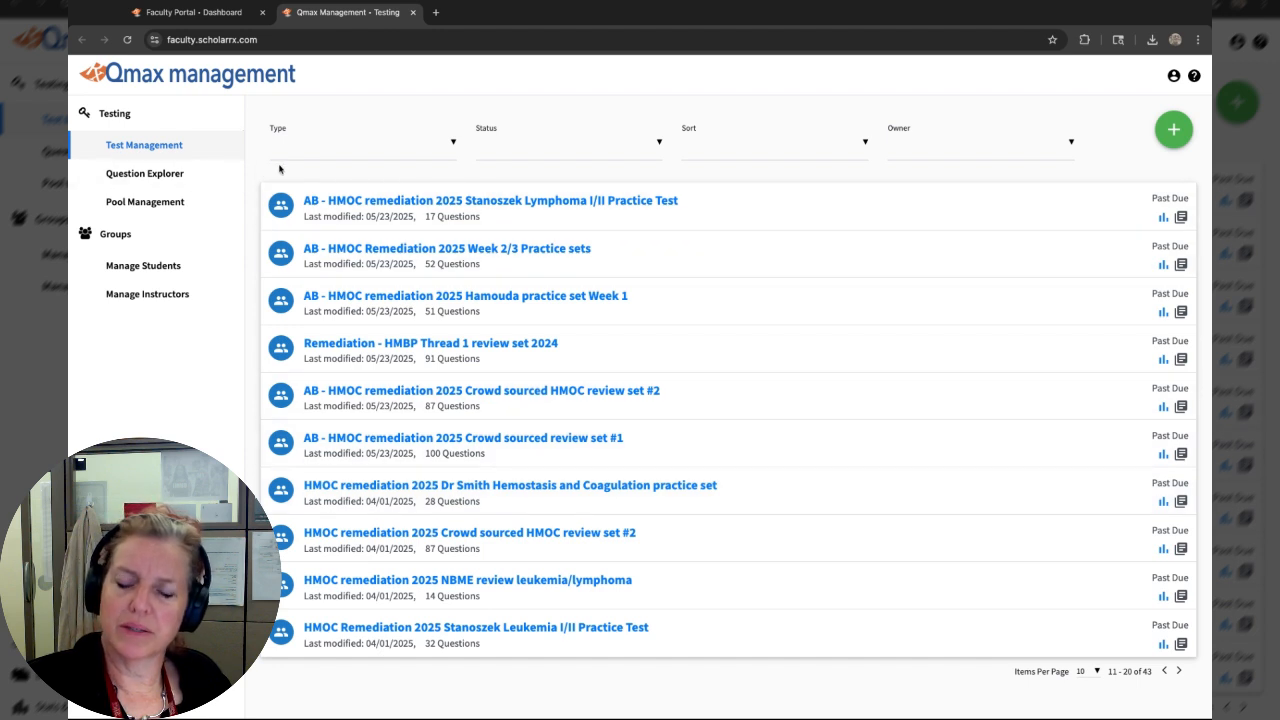
left_click(1181, 671)
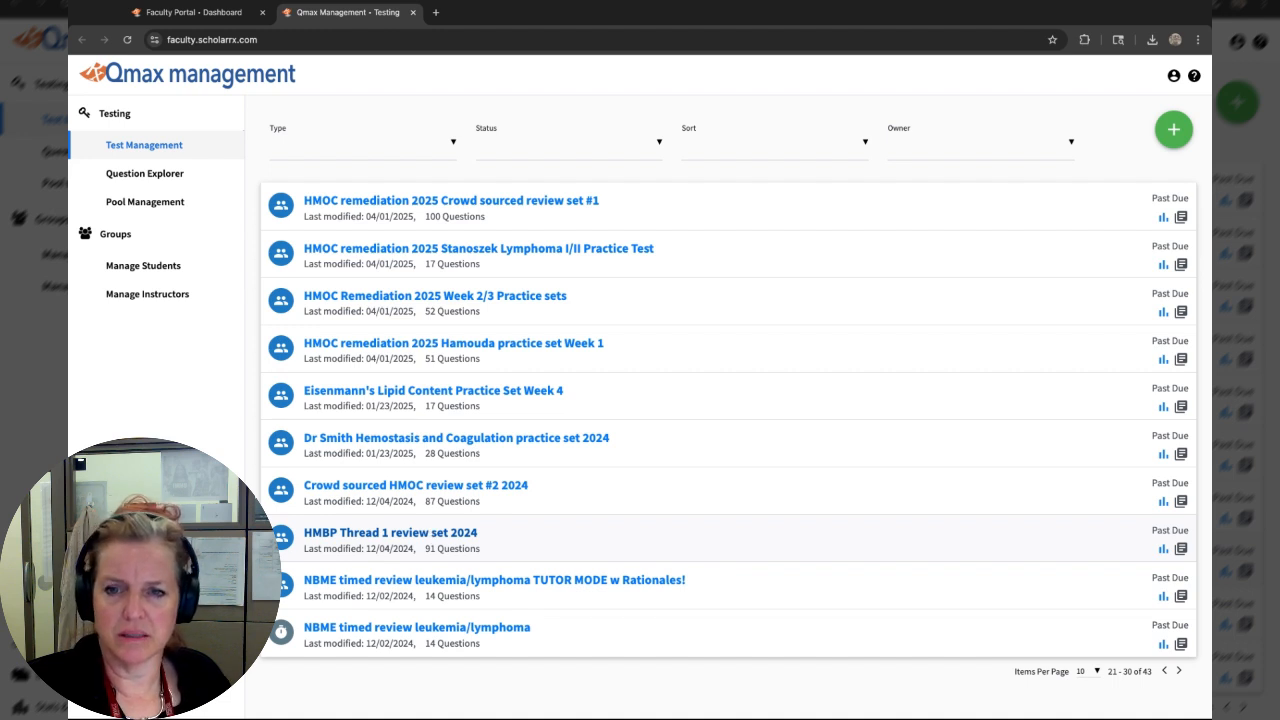
left_click(401, 522)
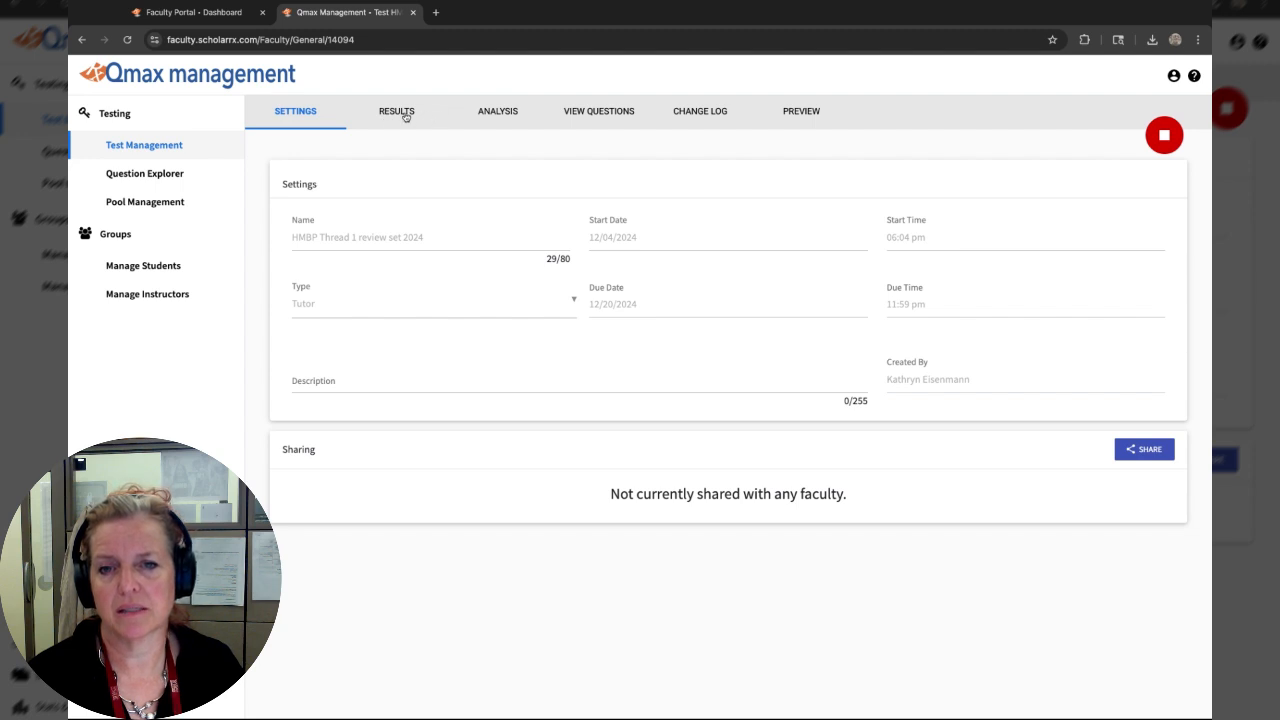
left_click(494, 113)
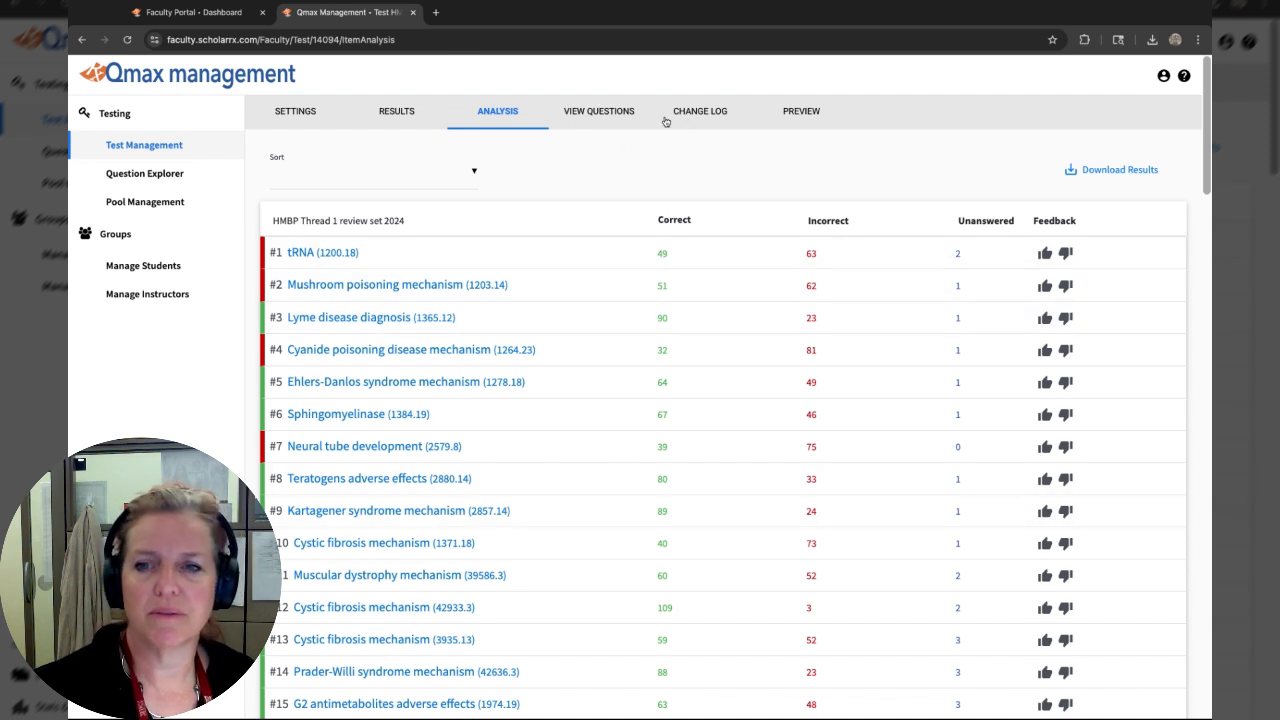
left_click(295, 112)
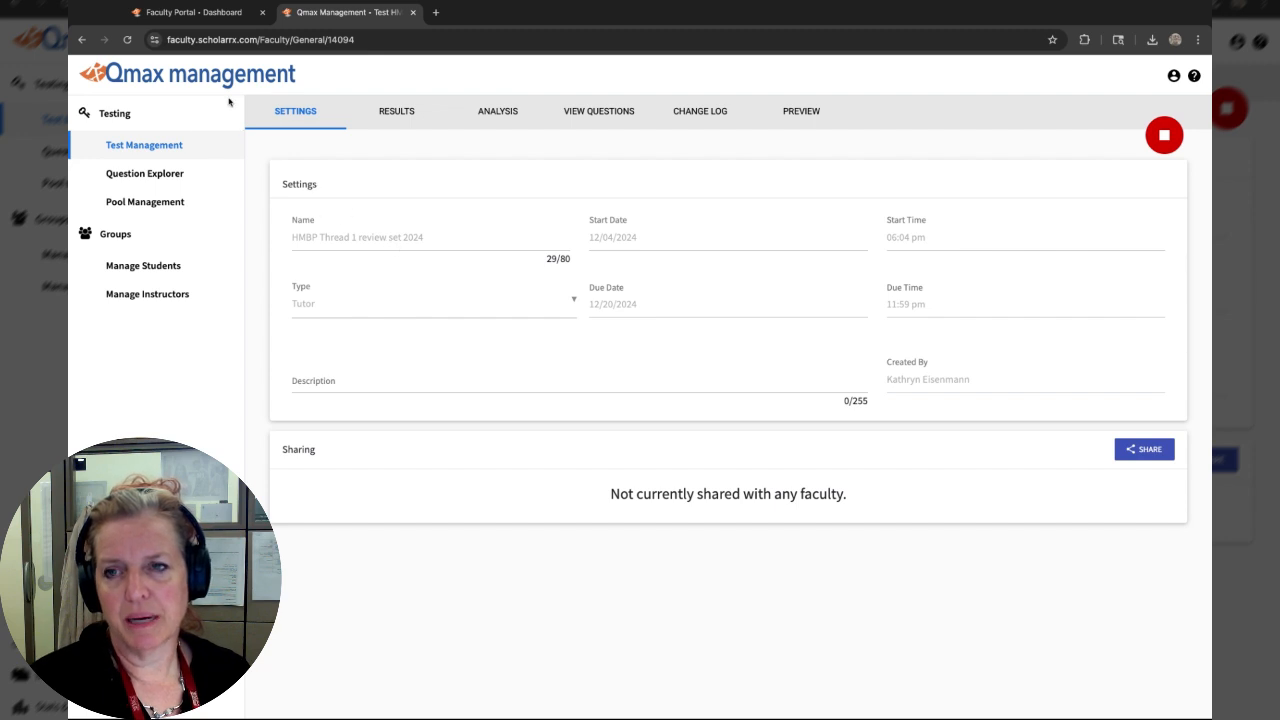
Step: Return to the test list and start a copy of HMBP Thread 1 review set 2024 named "HMBP Thread 1 review set 2025"
left_click(83, 40)
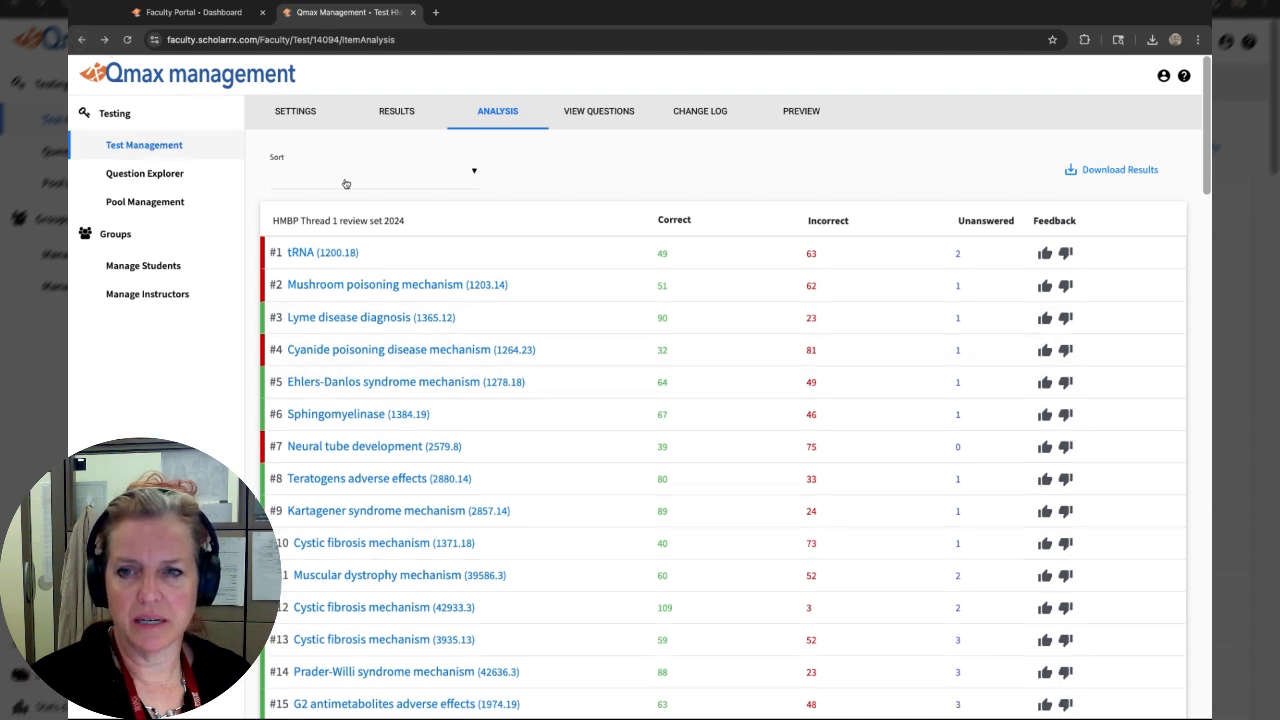
left_click(83, 40)
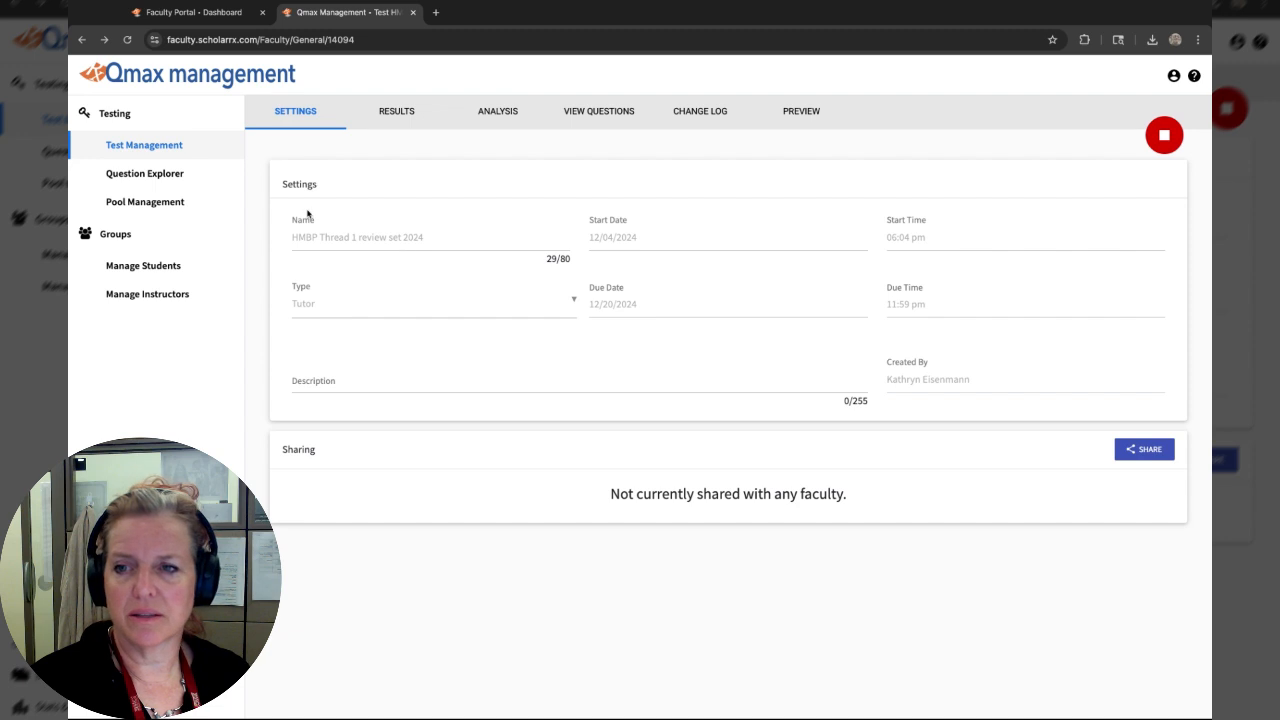
left_click(83, 41)
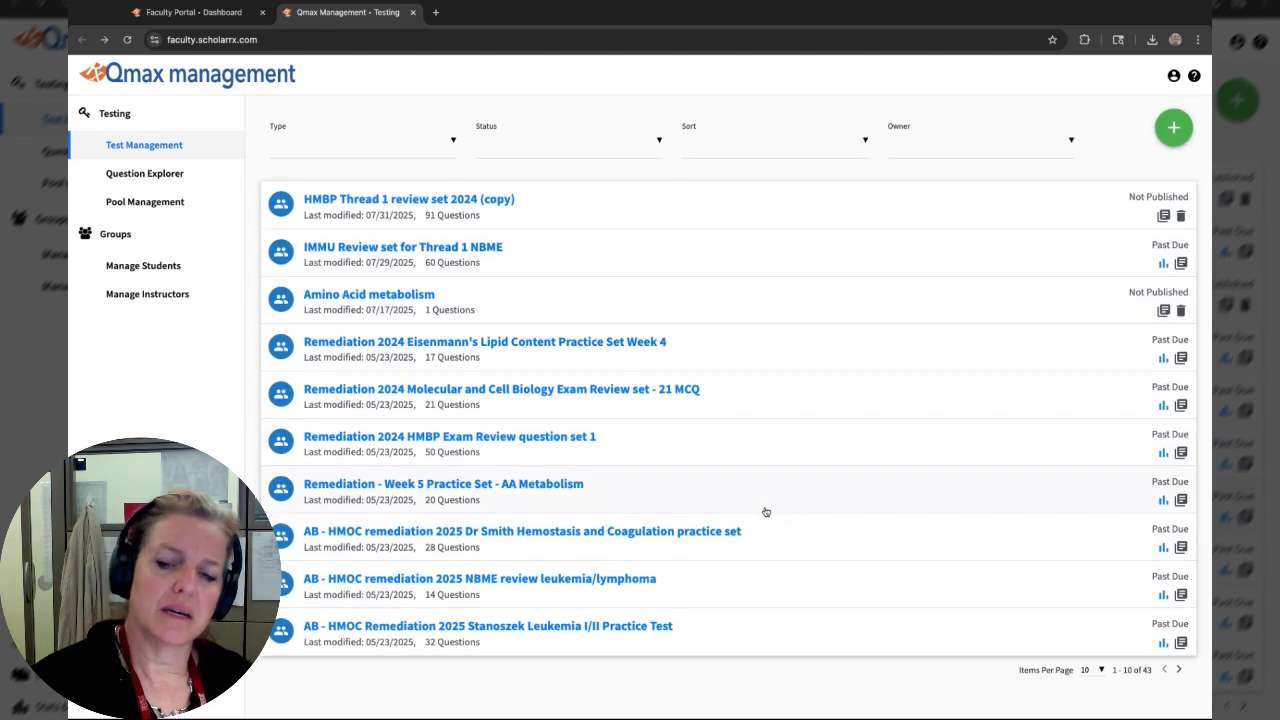
left_click(1178, 673)
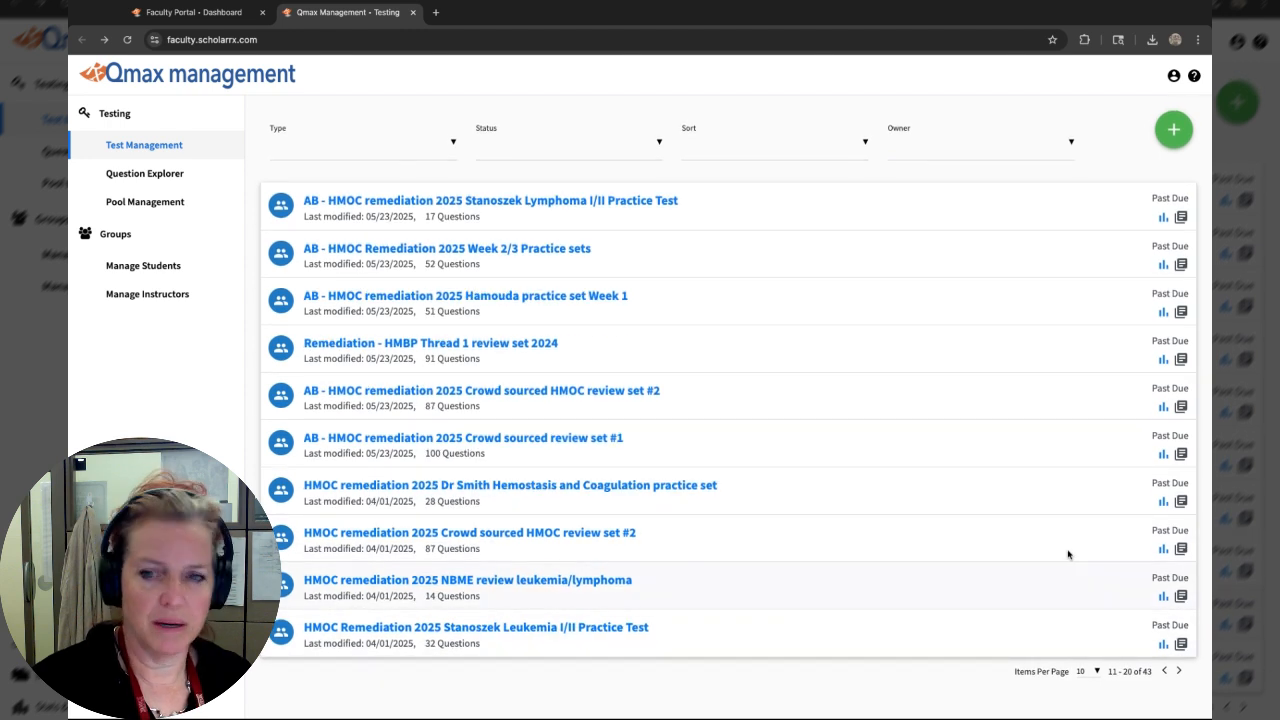
left_click(1179, 671)
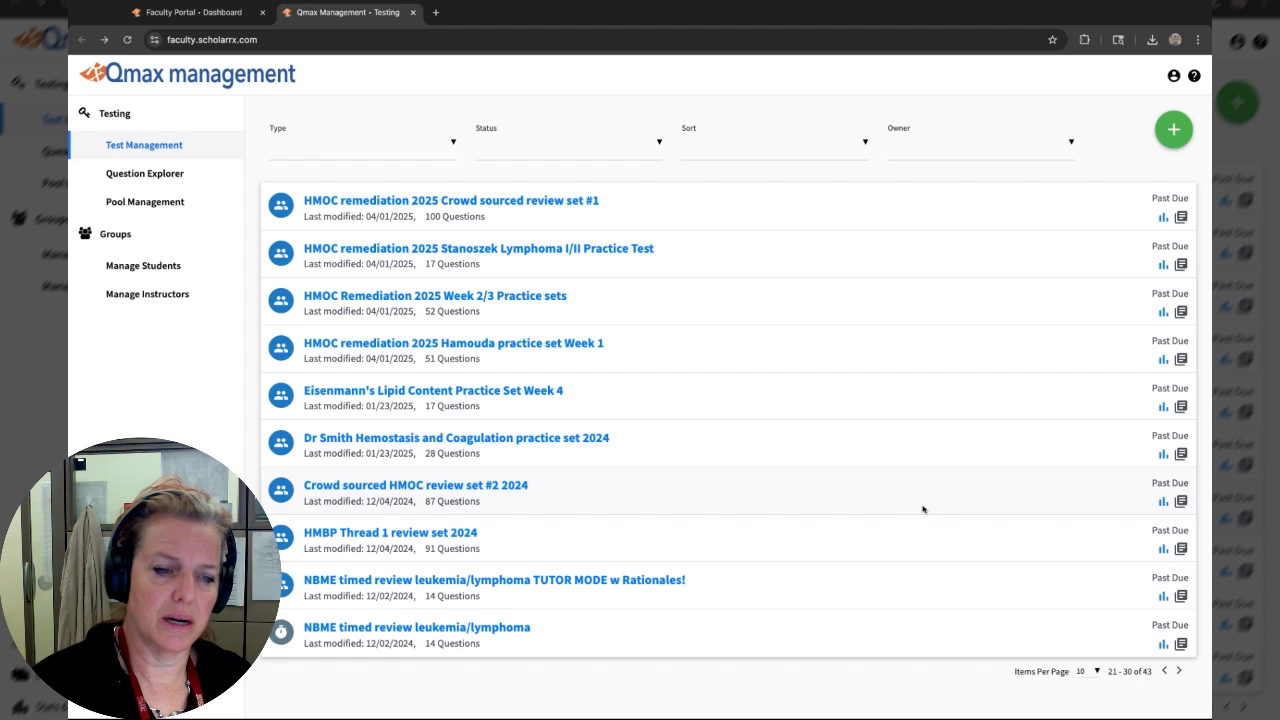
left_click(1181, 550)
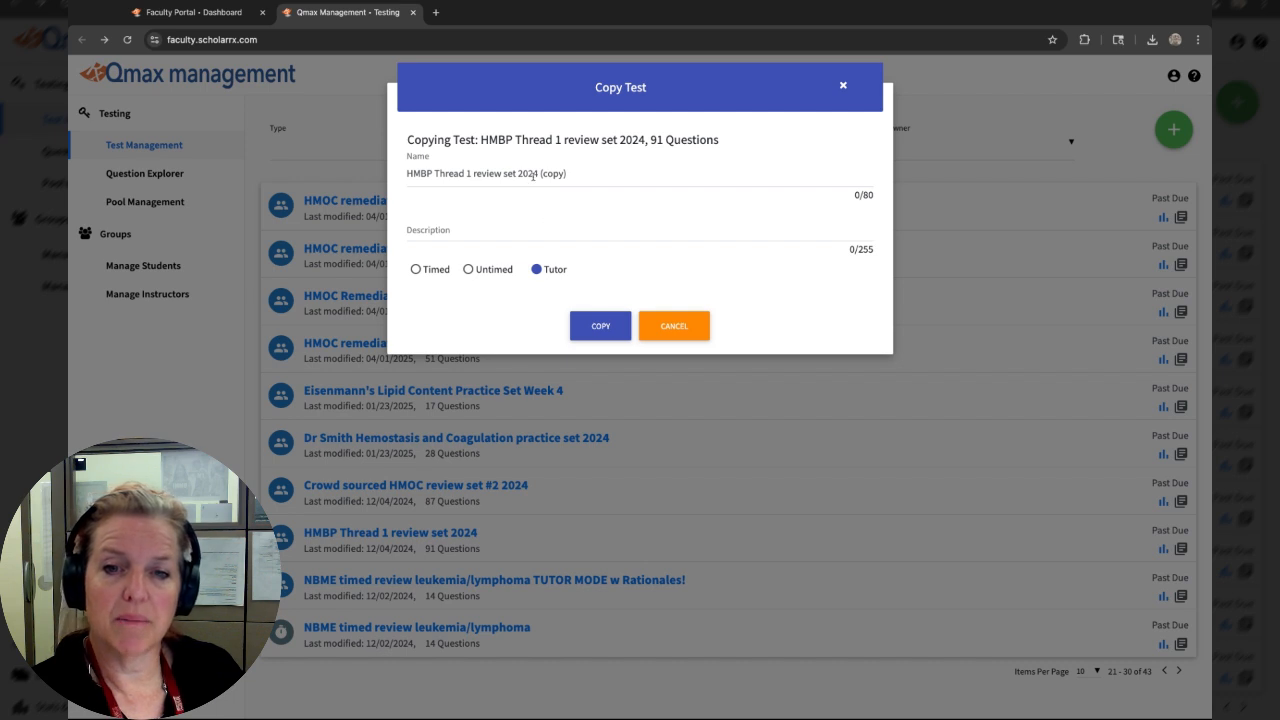
left_click(573, 174)
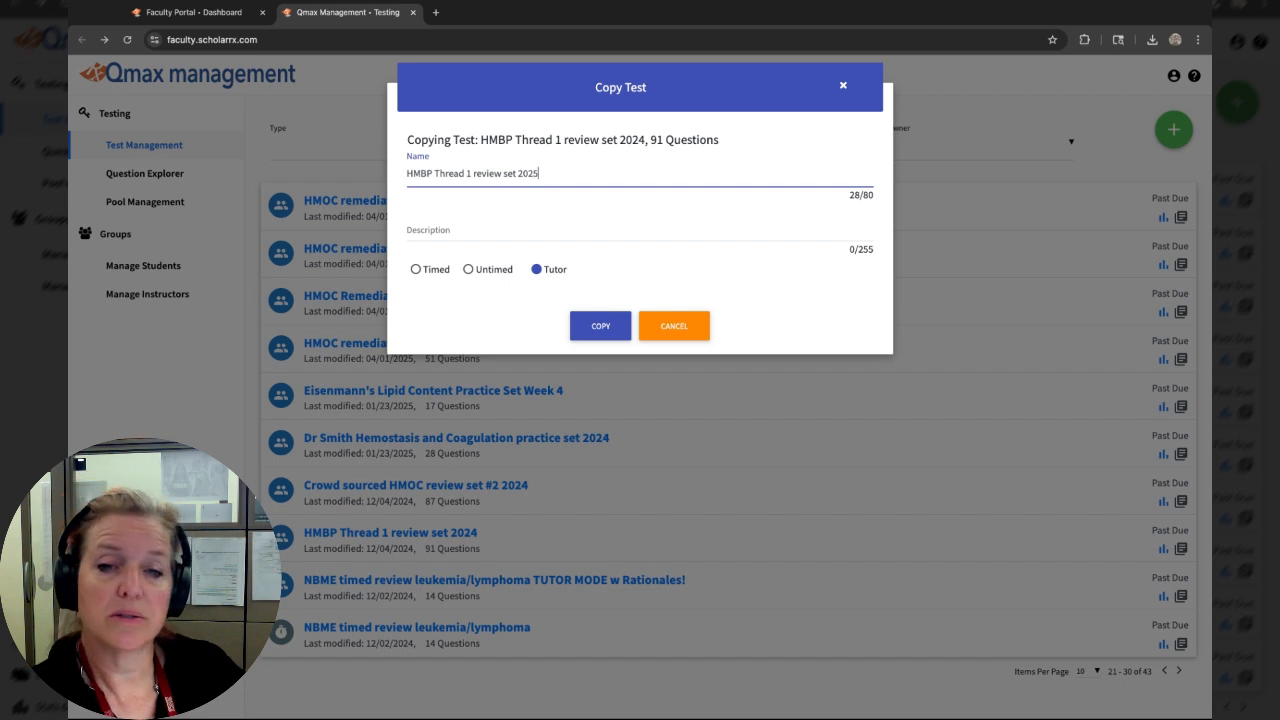
Step: Give the copy the description "Student review set for the end of system" and create it
left_click(483, 232)
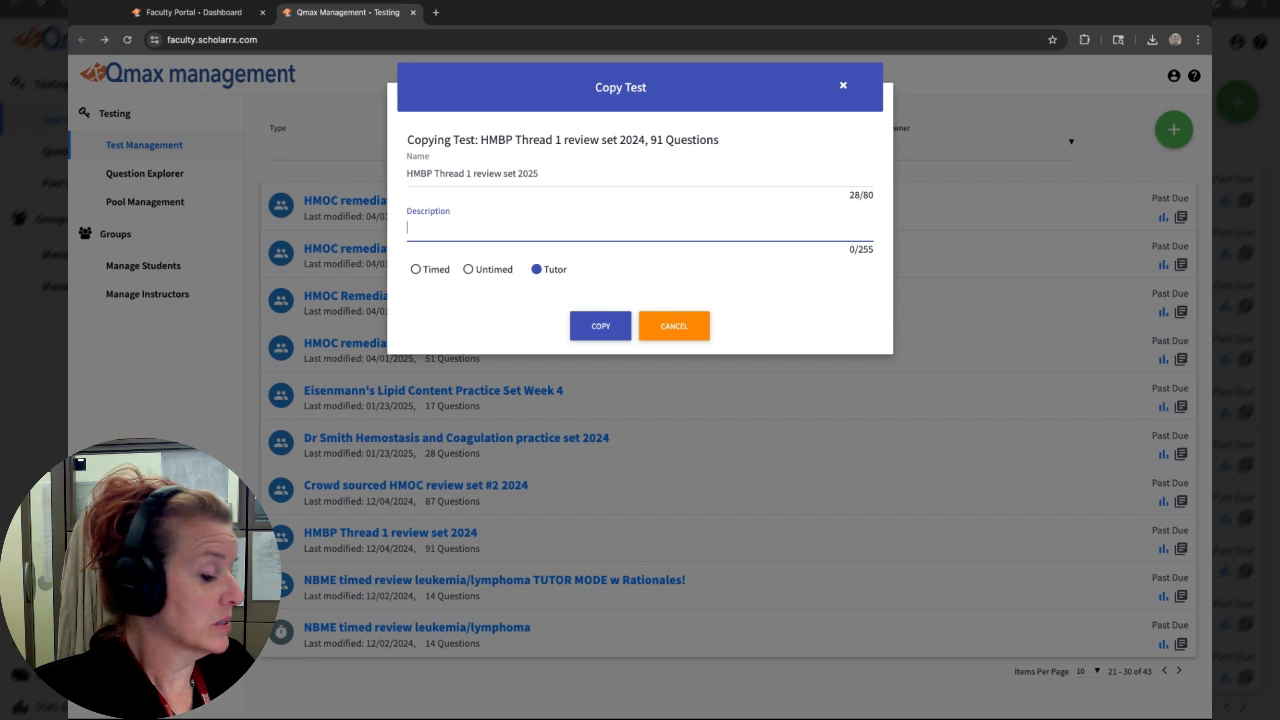
type("Steudent rev")
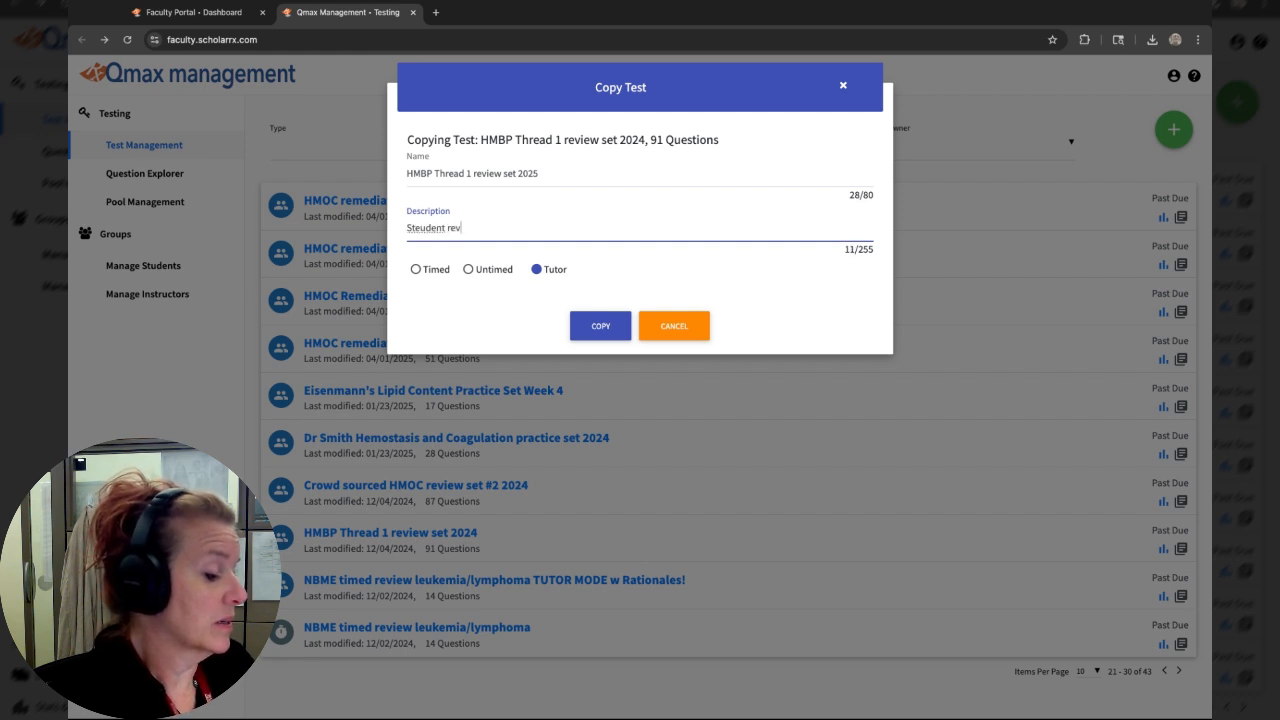
type("iew set for ")
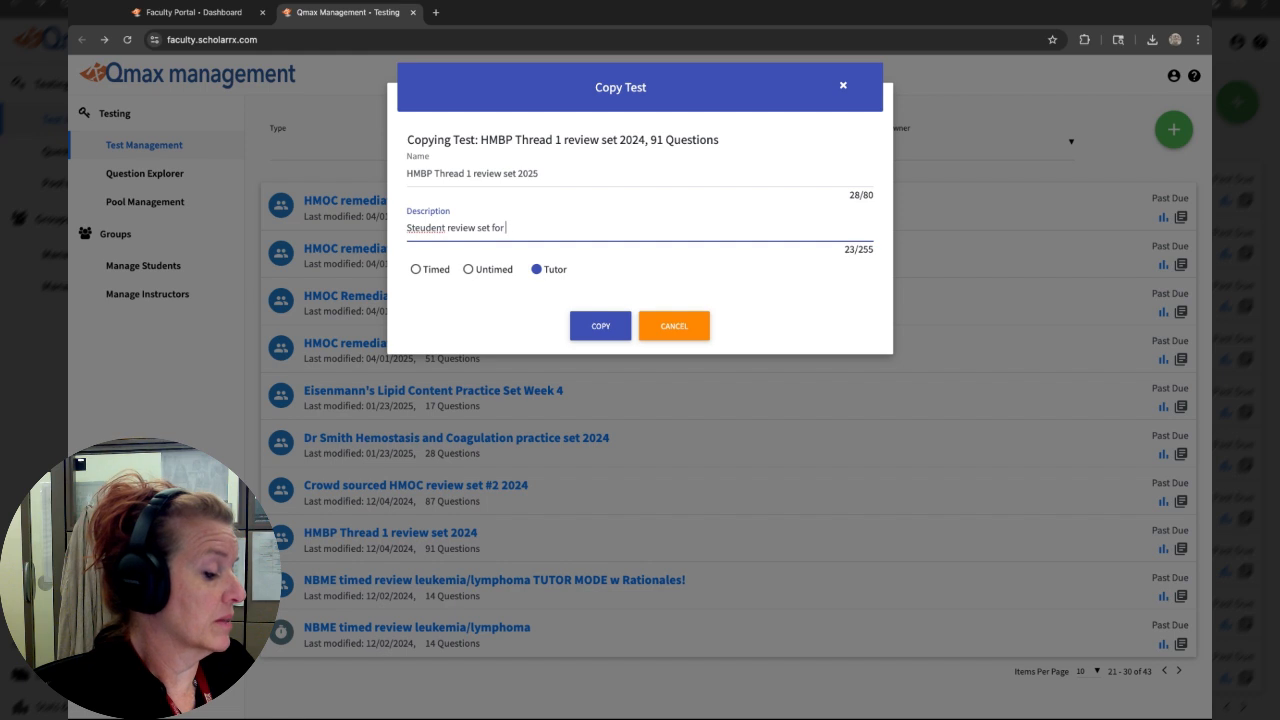
type("the end of system")
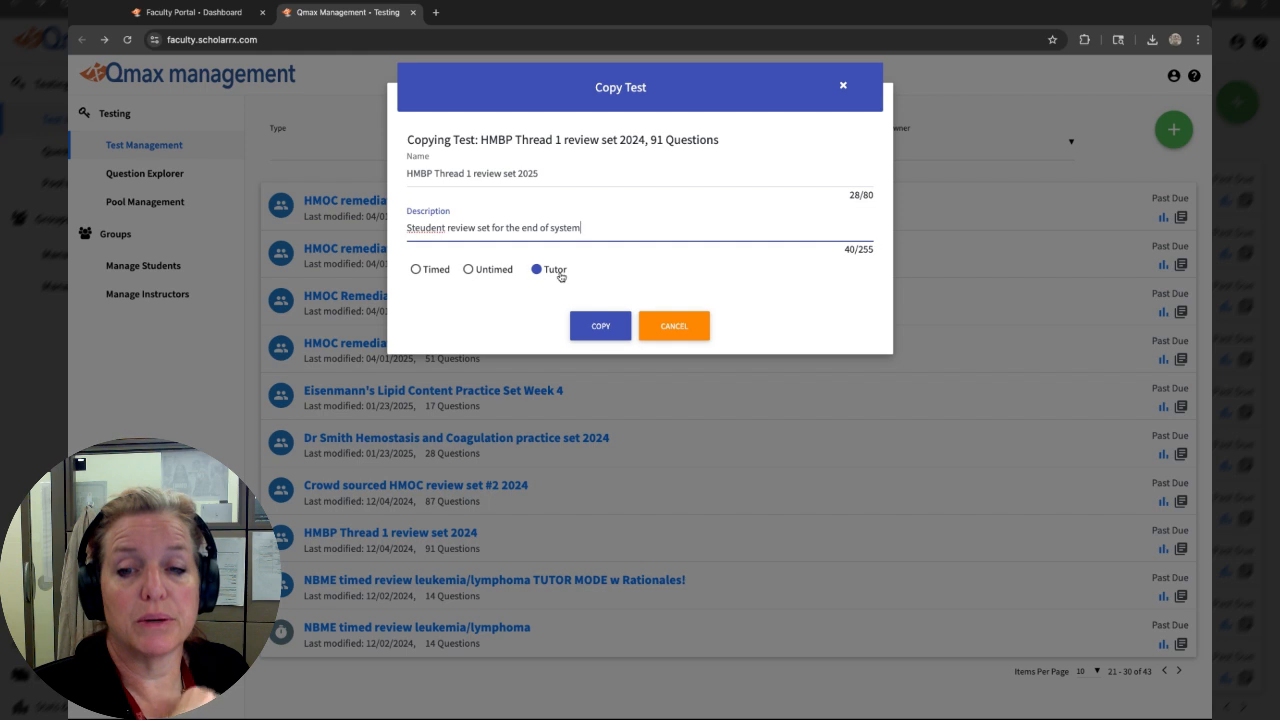
left_click(418, 228)
type("u")
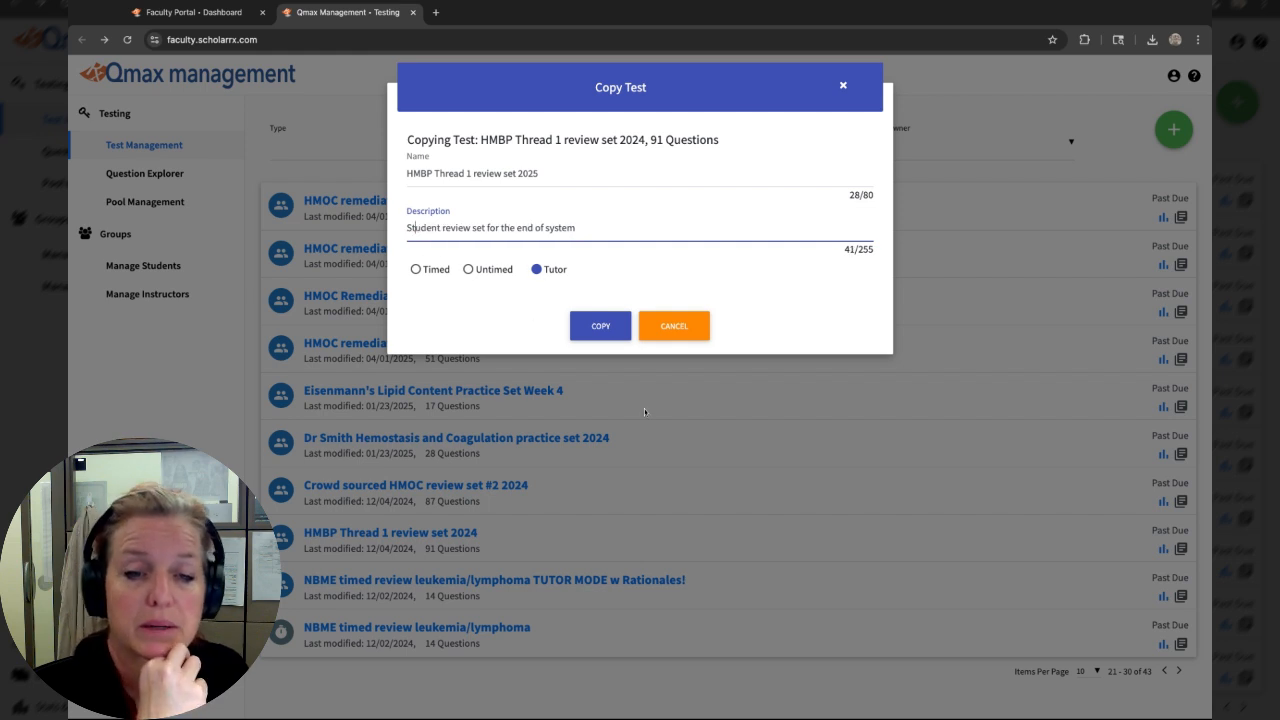
left_click(603, 328)
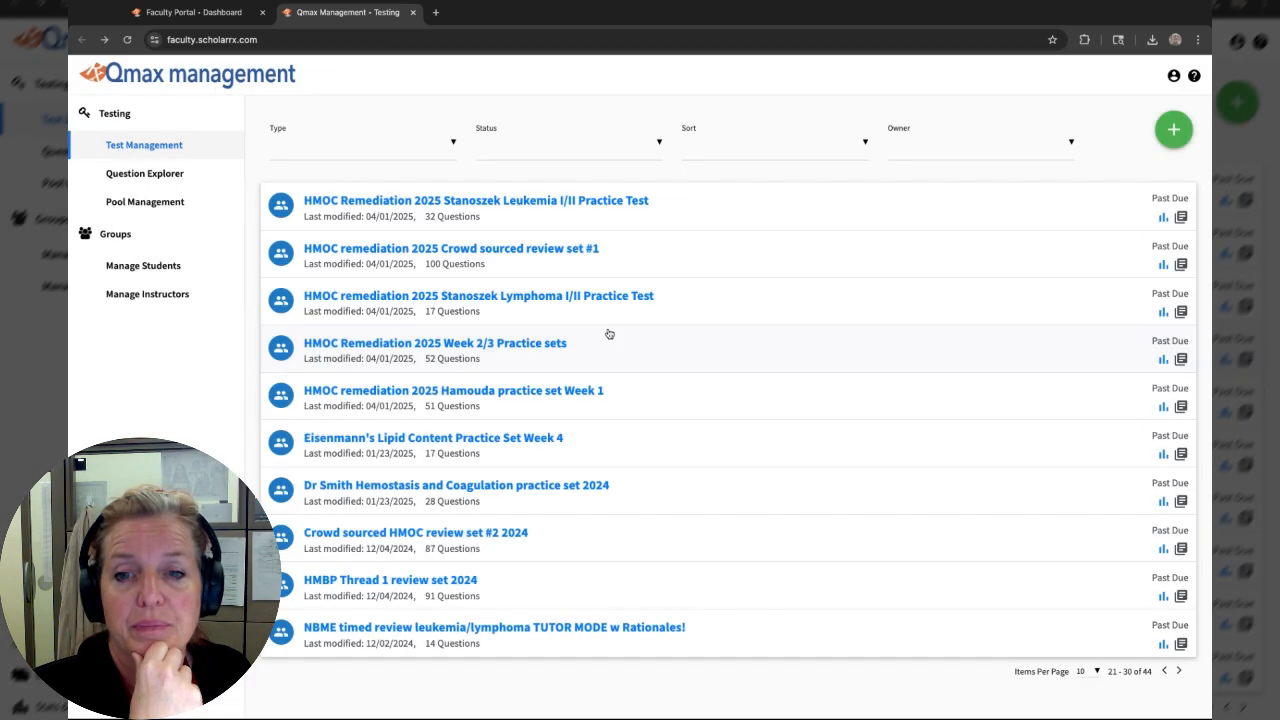
Step: Show 50 tests per page and open the question list of HMBP Thread 1 review set 2025 for managing
left_click(1088, 671)
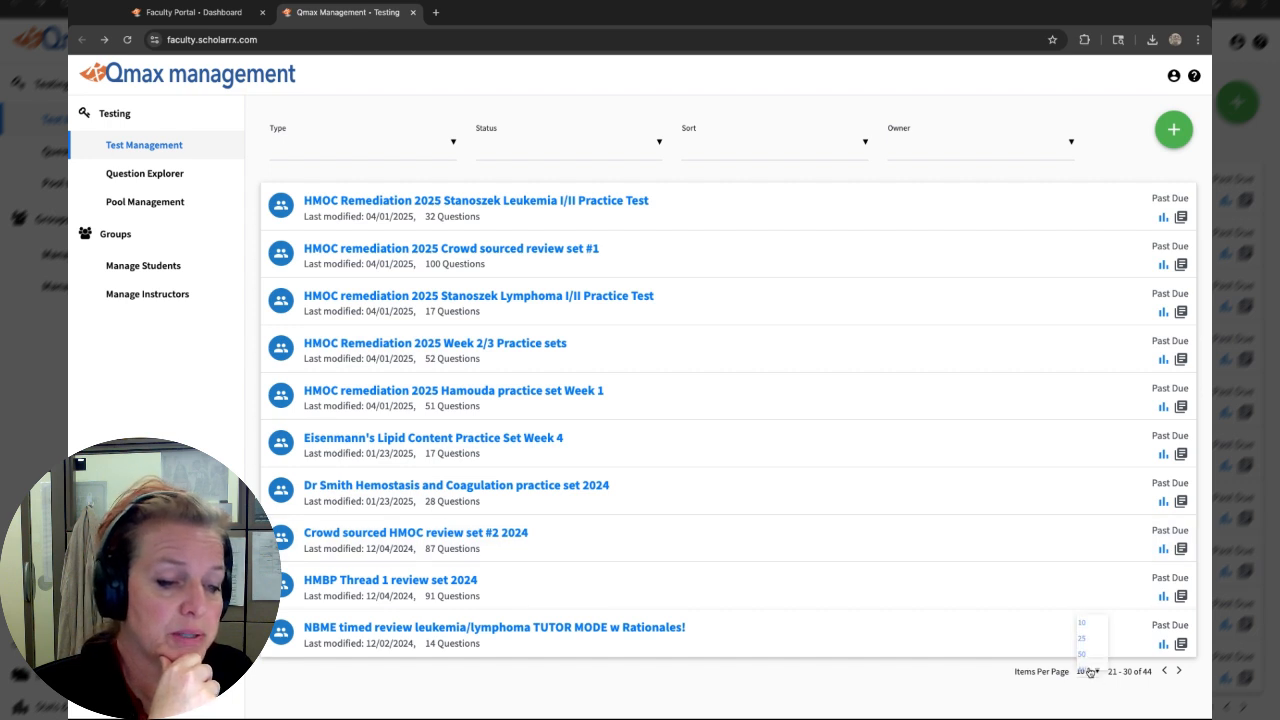
left_click(1082, 654)
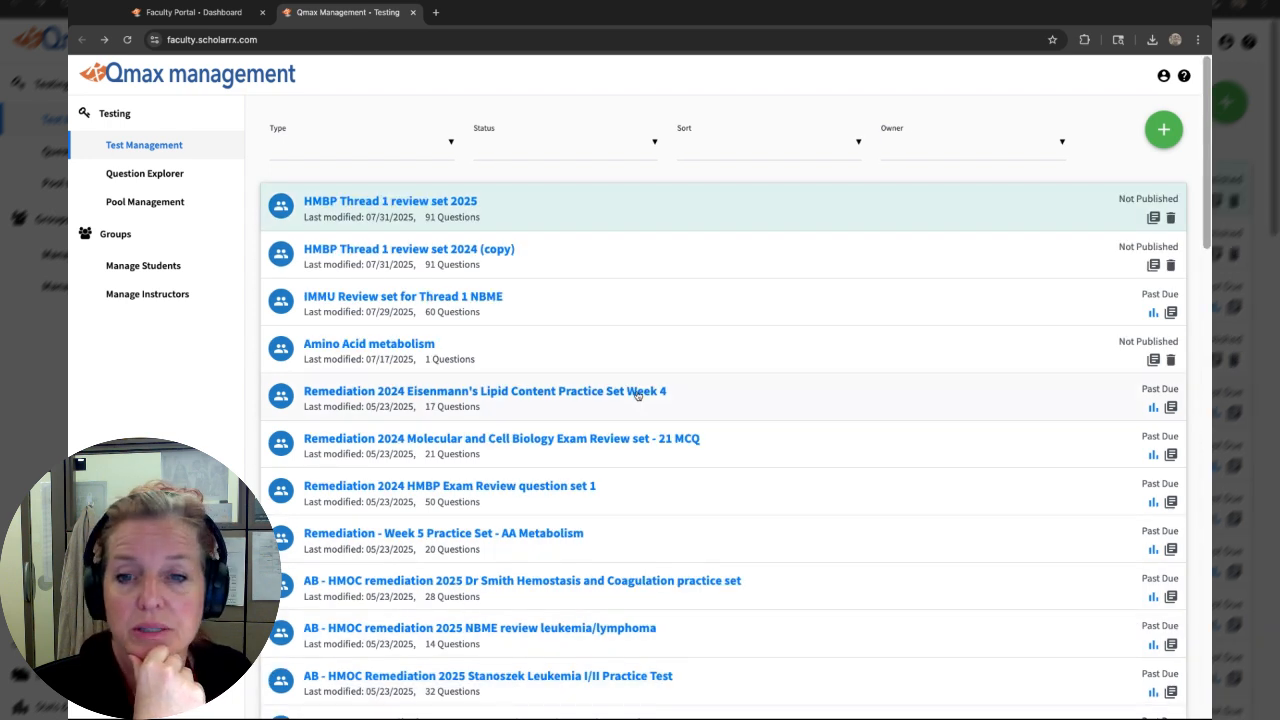
left_click(436, 205)
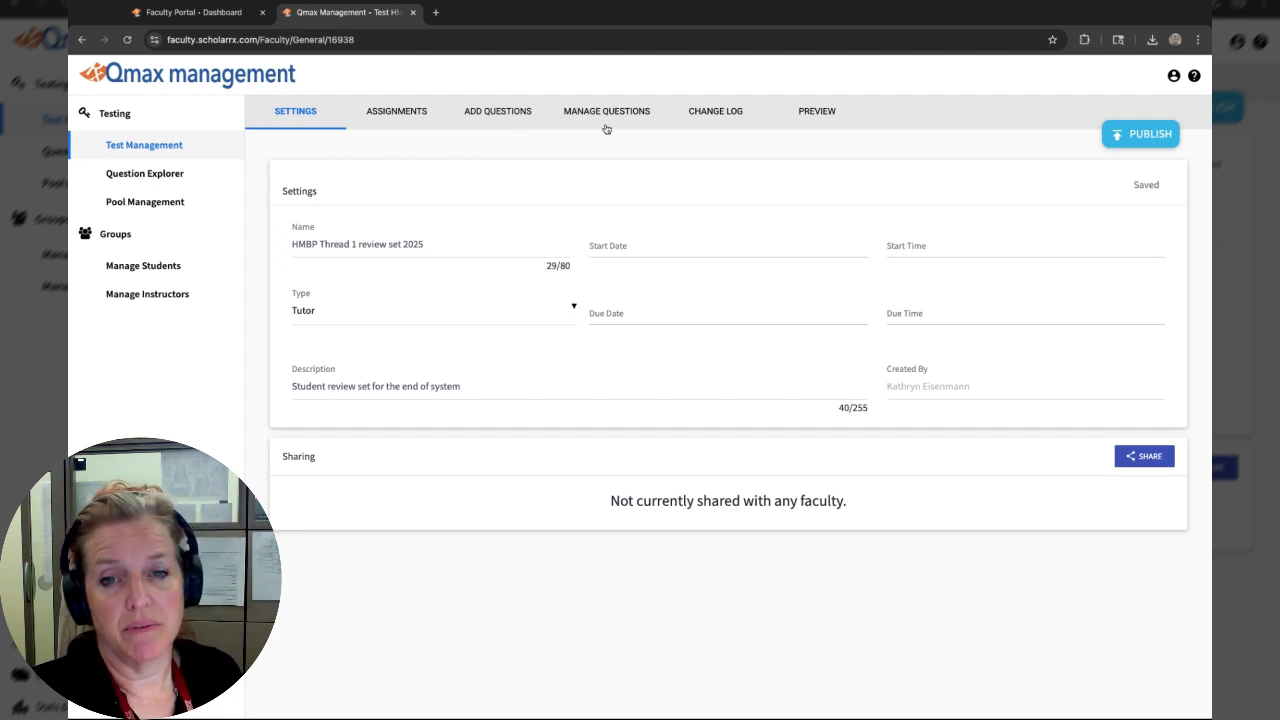
left_click(597, 116)
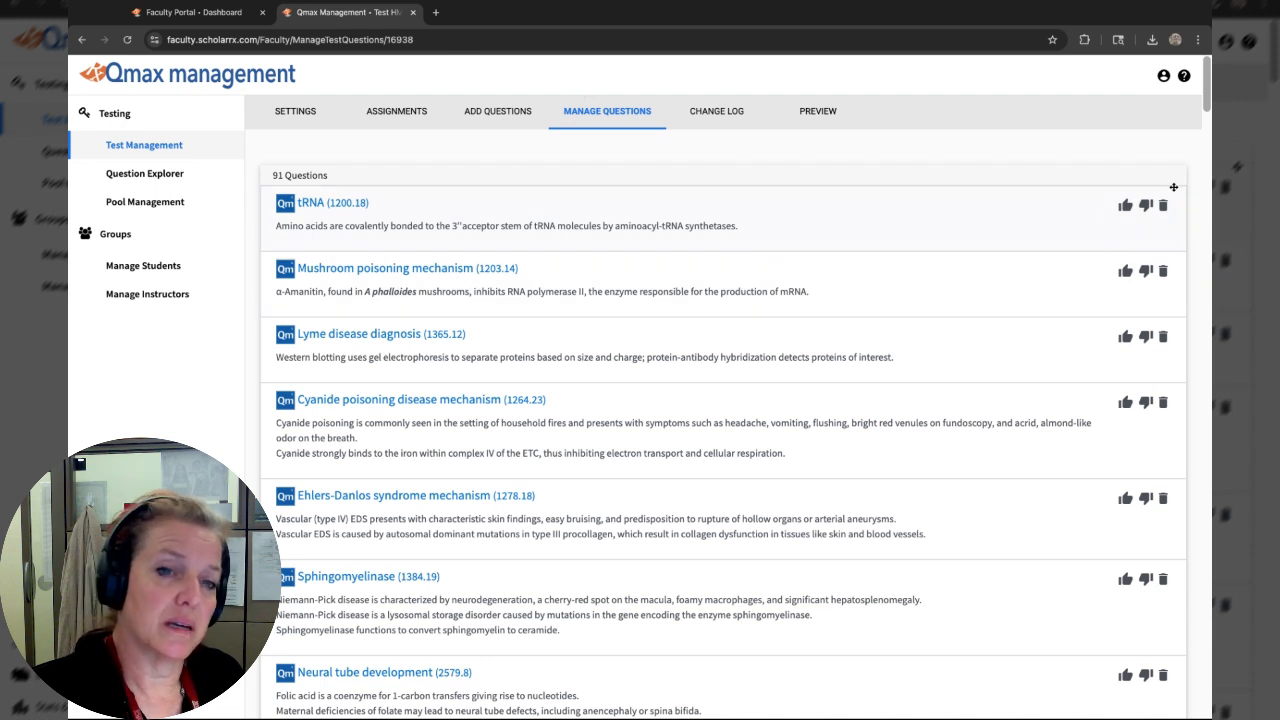
Step: Search for questions to add to the test with the phrase "tubulin inhibitor"
left_click(497, 113)
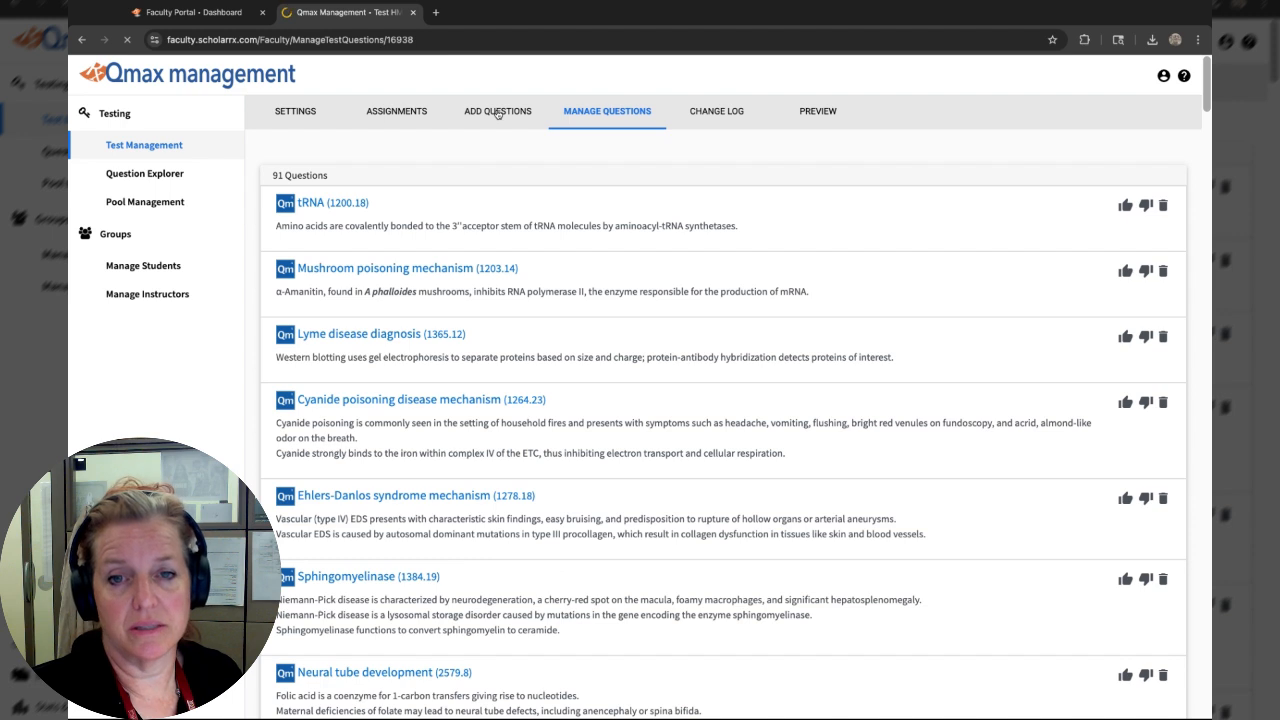
left_click(404, 178)
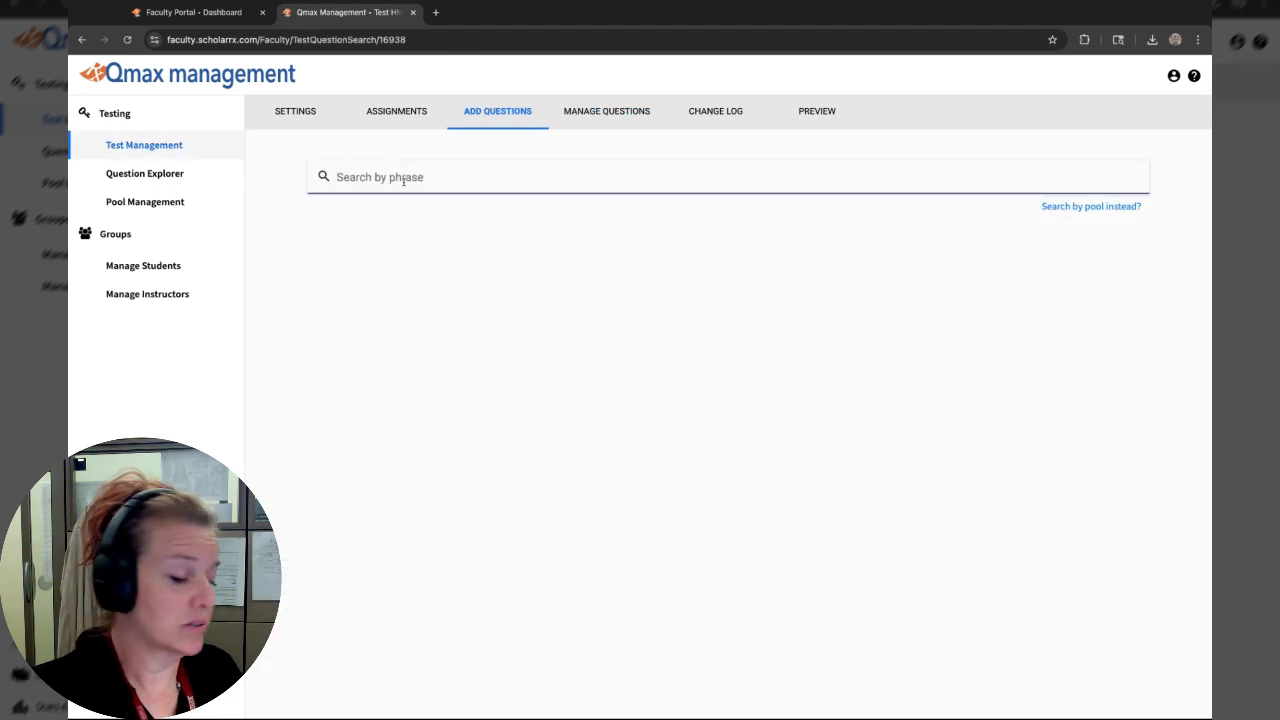
type("tubuli")
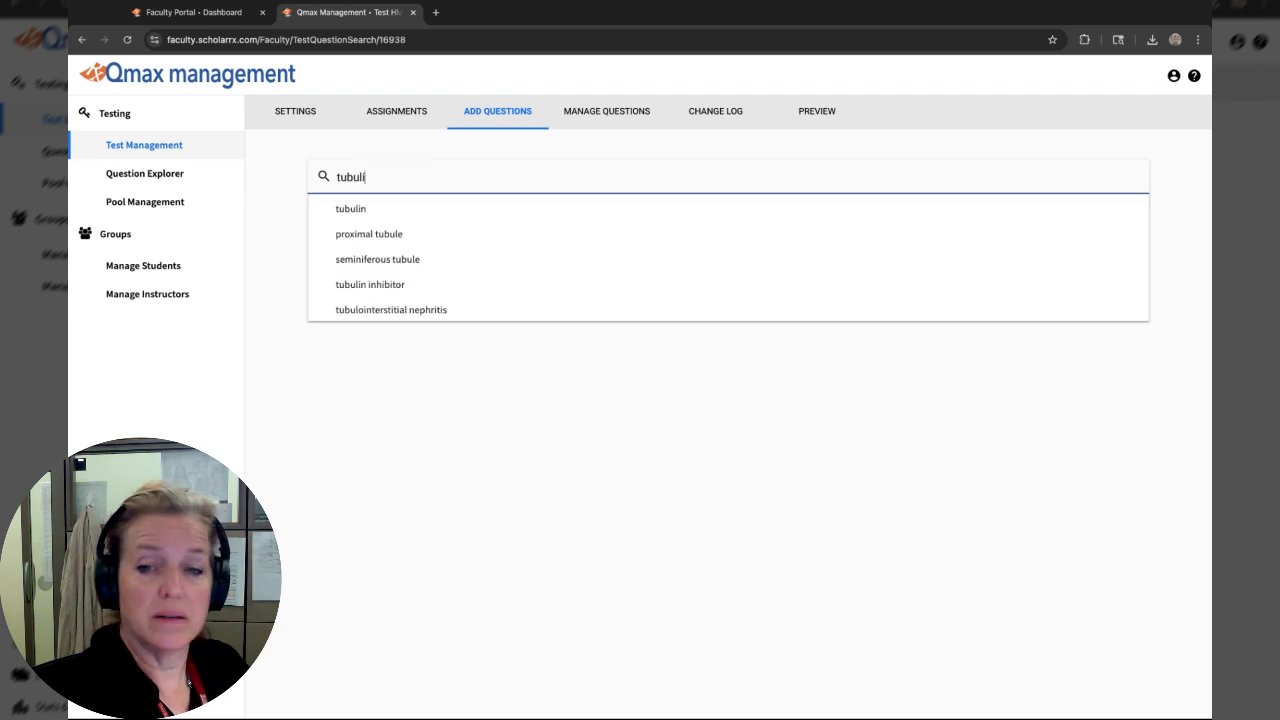
type("n")
left_click(402, 233)
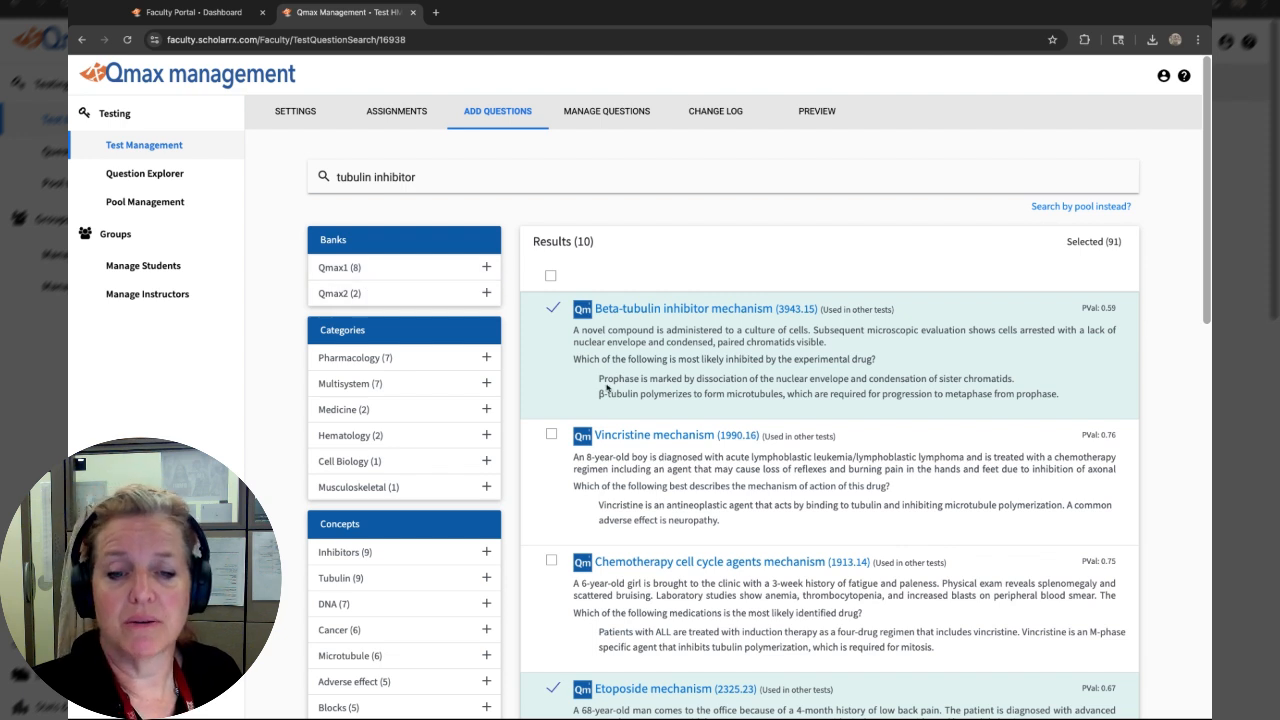
Step: Examine the tubulin inhibitor results for questions already selected, questions used in other tests and unused candidates
scroll(746, 490, "down", 10)
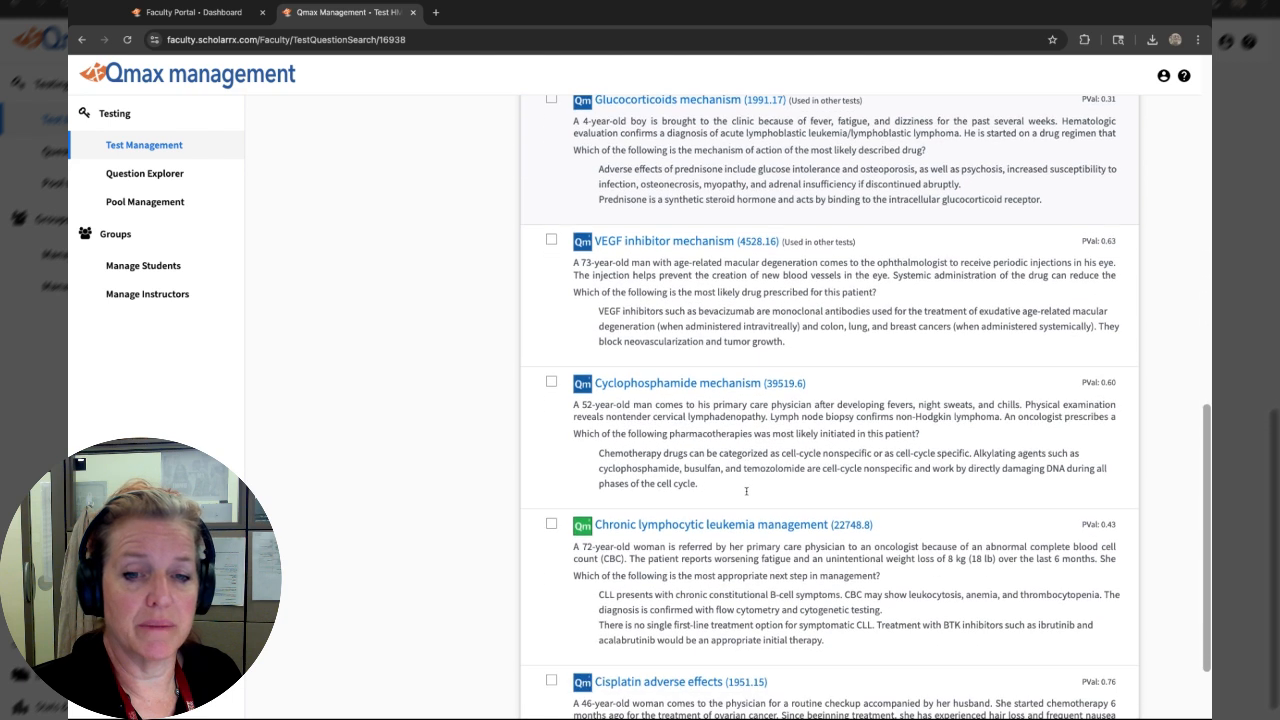
scroll(700, 450, "up", 8)
left_click(552, 466)
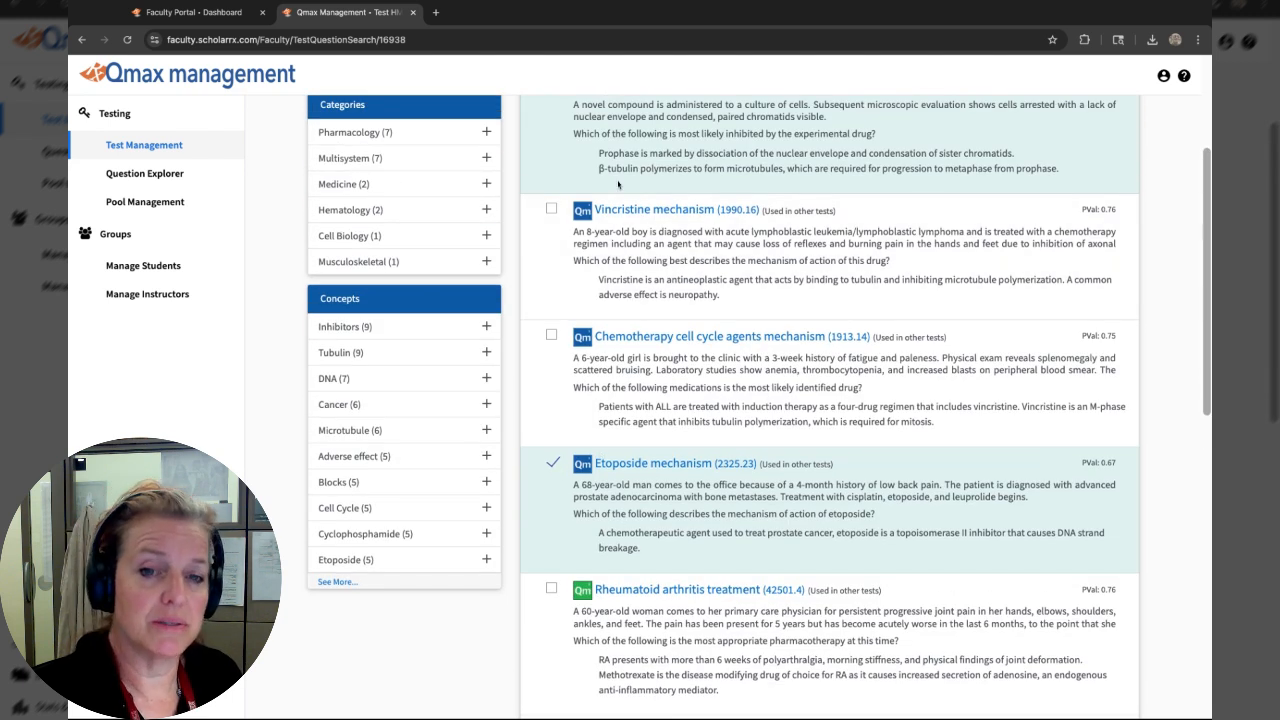
scroll(618, 184, "up", 3)
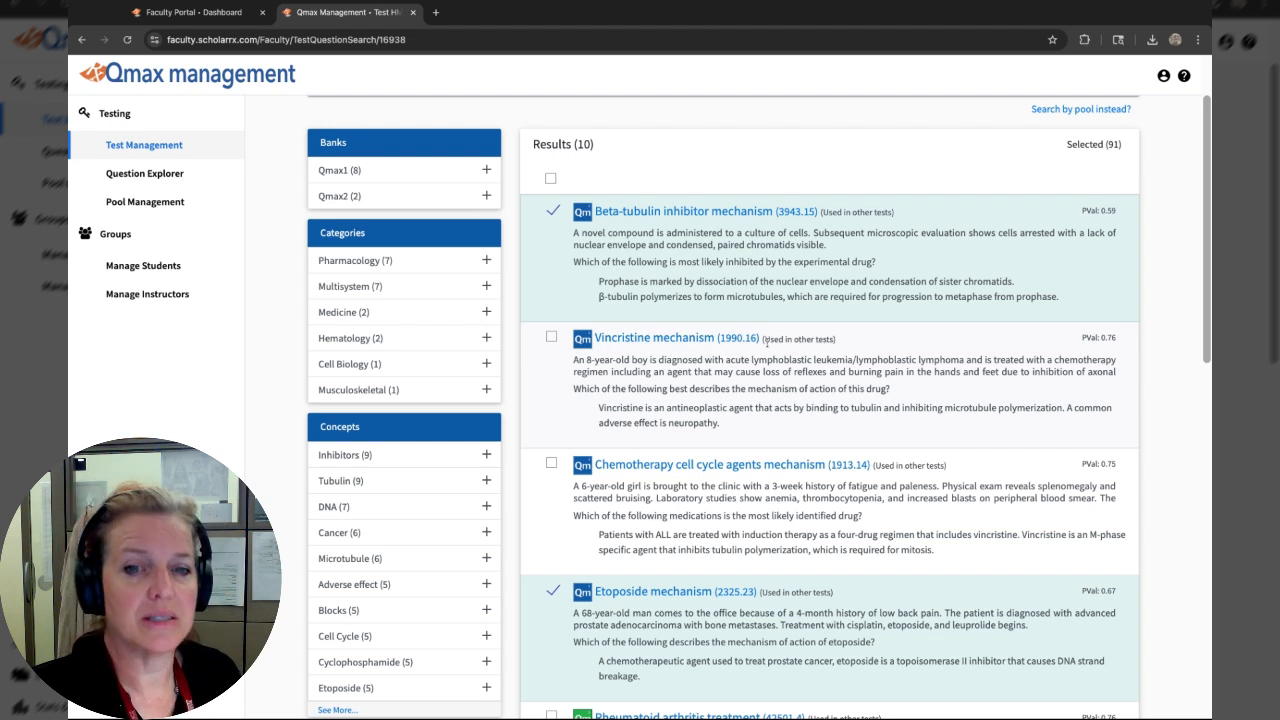
scroll(800, 350, "down", 3)
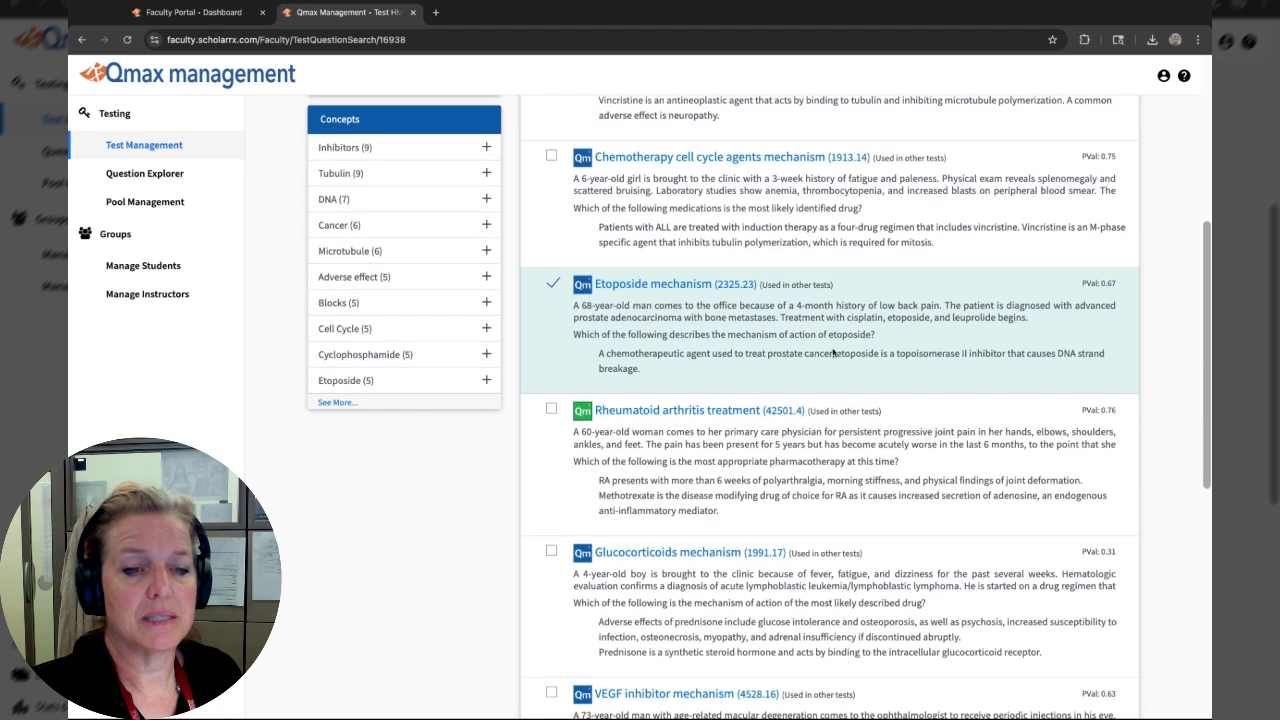
scroll(832, 352, "down", 4)
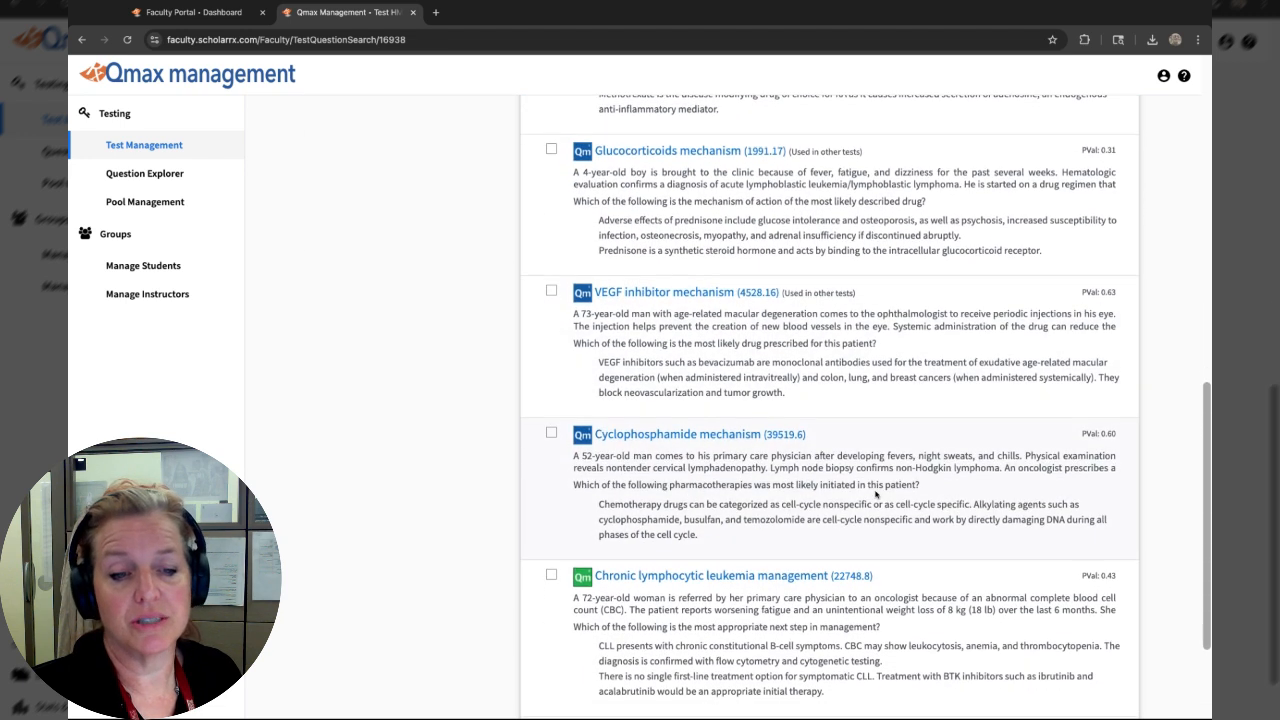
scroll(876, 493, "down", 2)
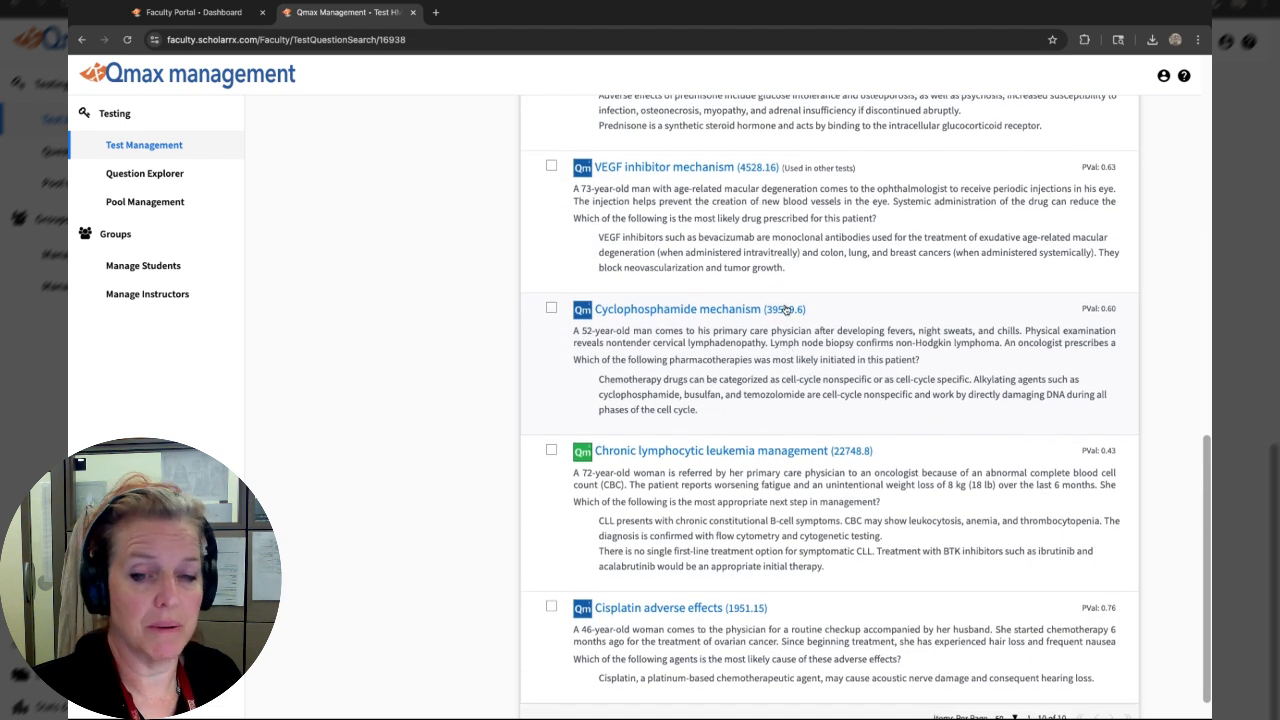
scroll(791, 380, "down", 1)
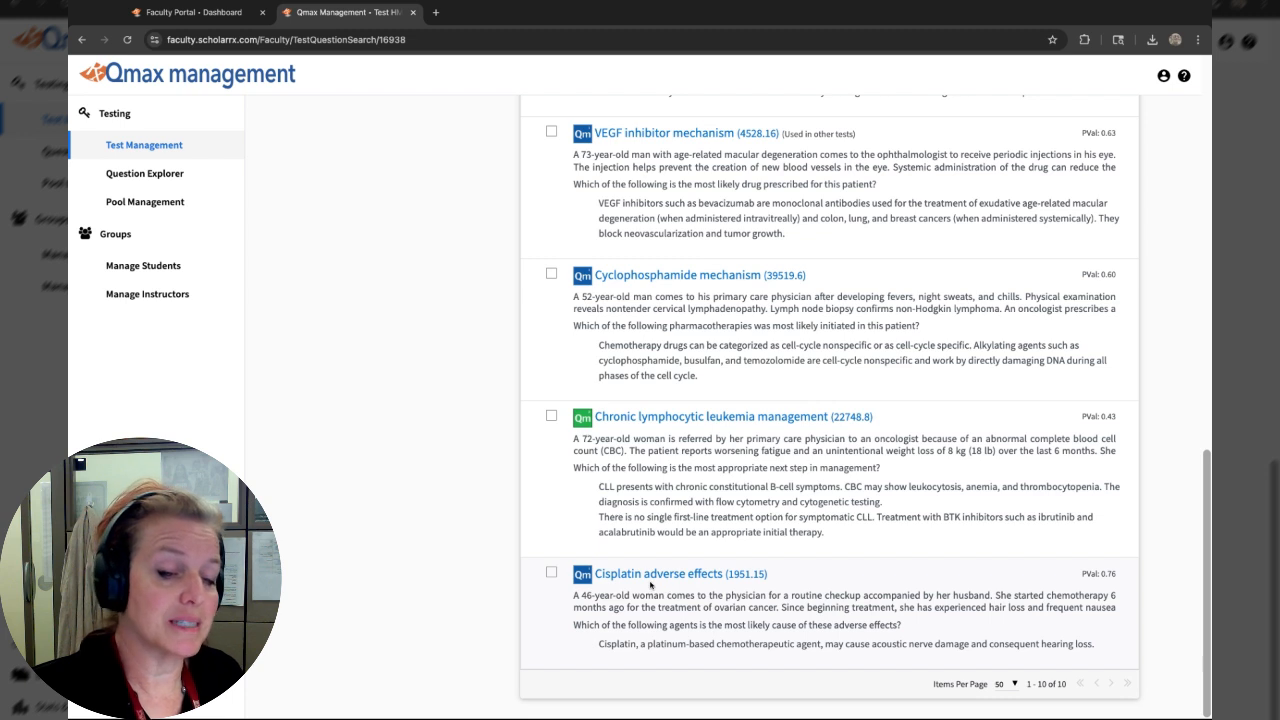
scroll(716, 475, "up", 5)
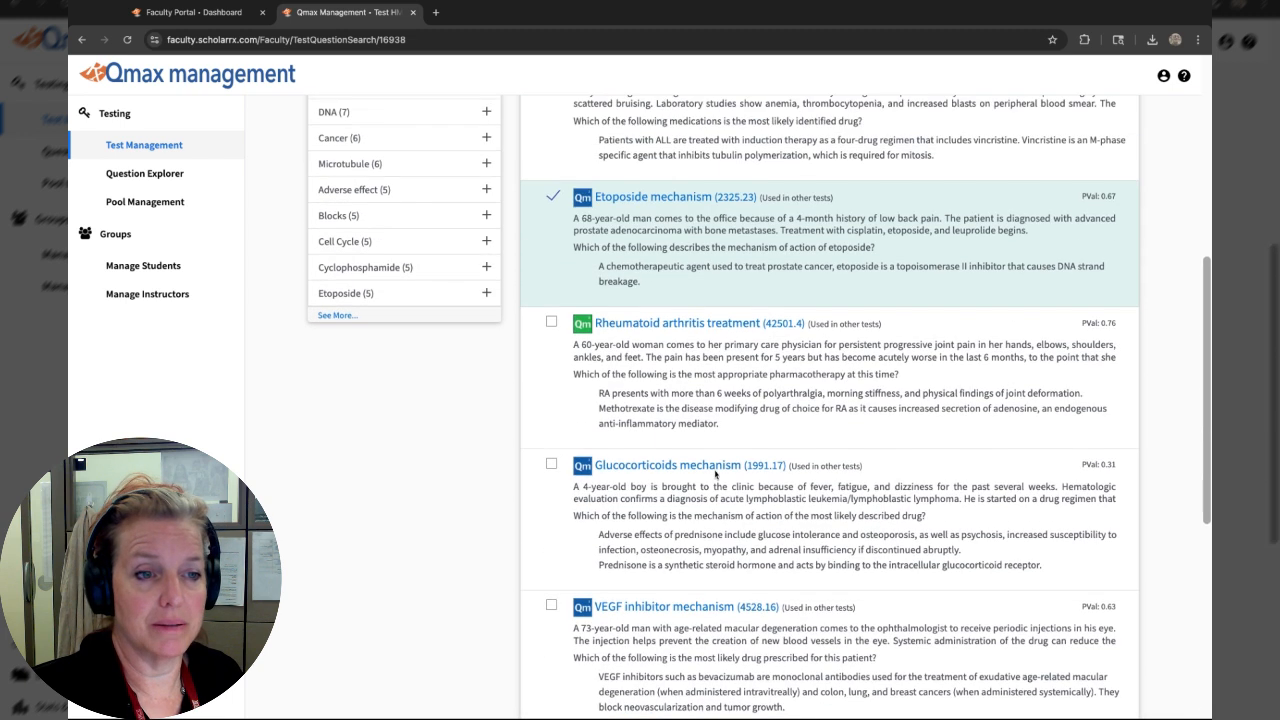
scroll(716, 475, "up", 1)
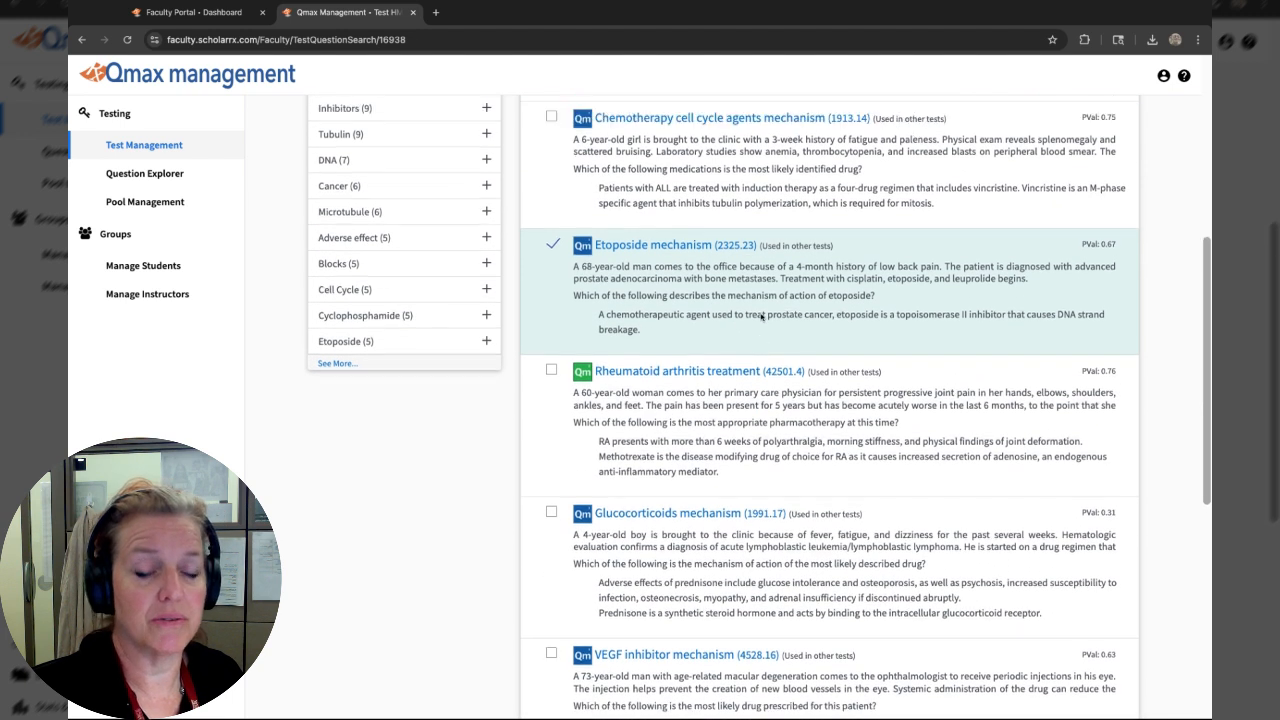
Step: Add the Vincristine mechanism question (1990.16) from the tubulin inhibitor results to the test and remove it again
scroll(761, 316, "up", 3)
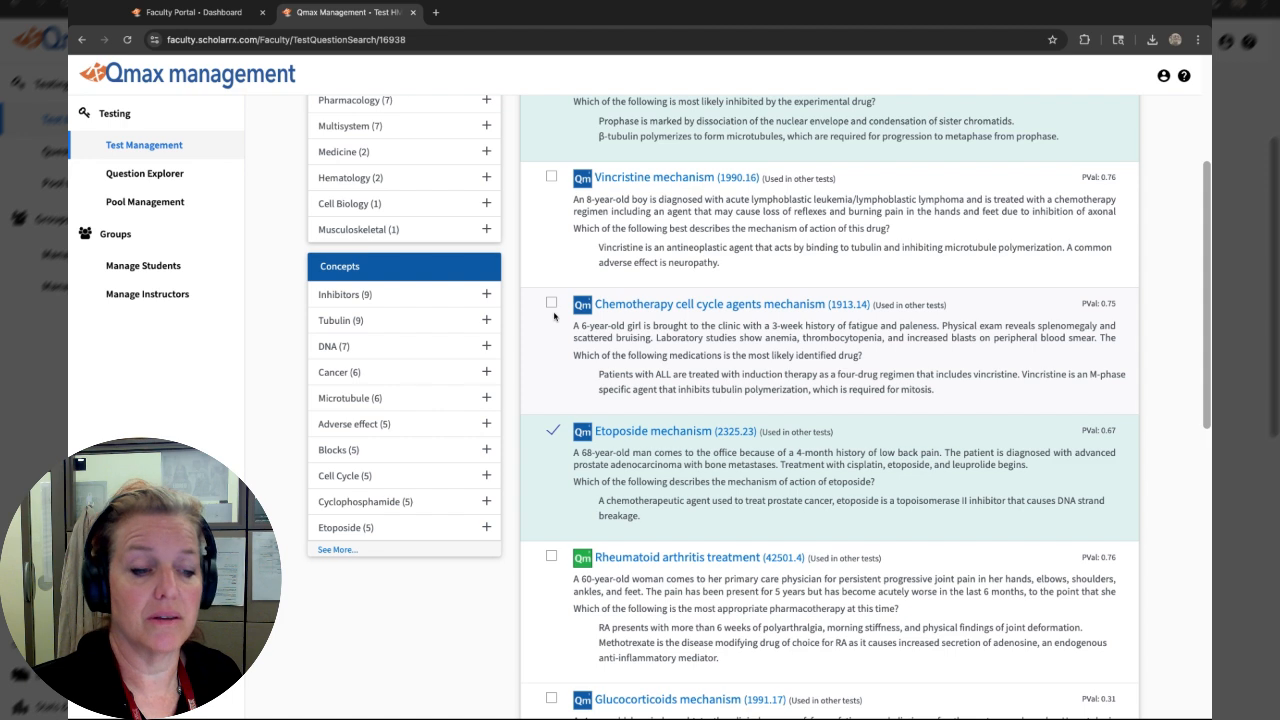
scroll(554, 316, "down", 8)
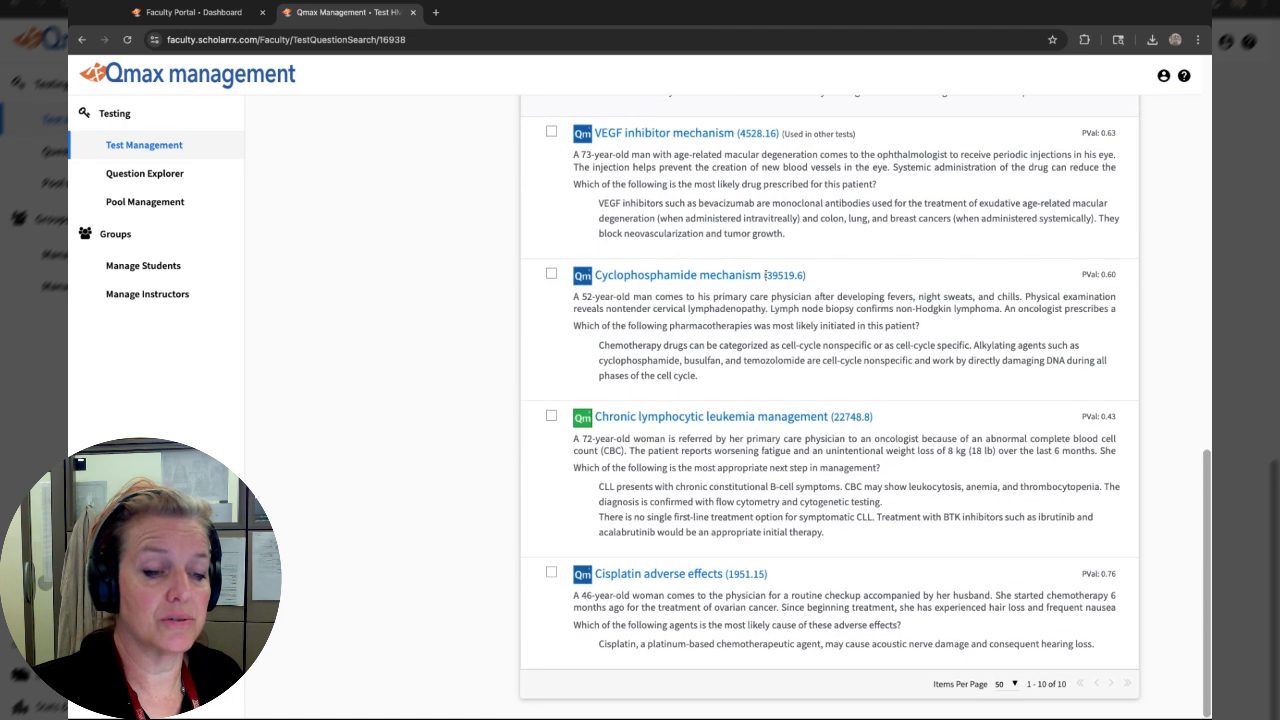
scroll(764, 274, "up", 10)
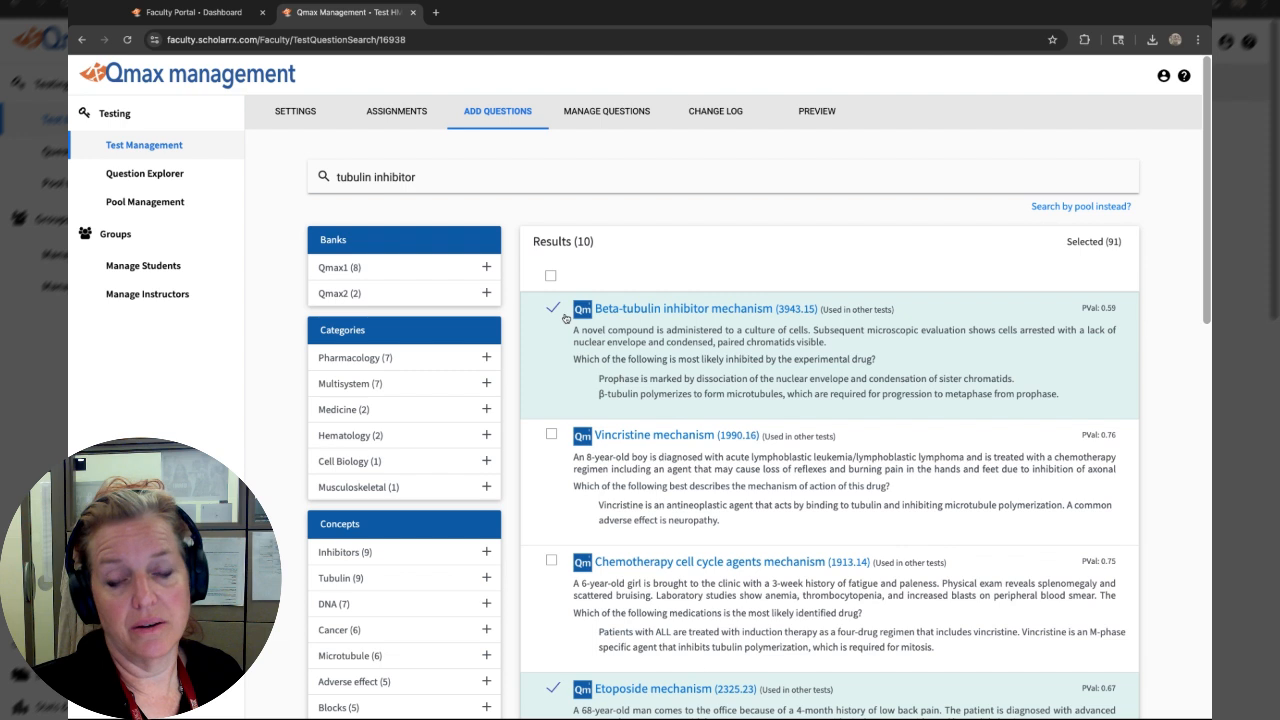
left_click(552, 432)
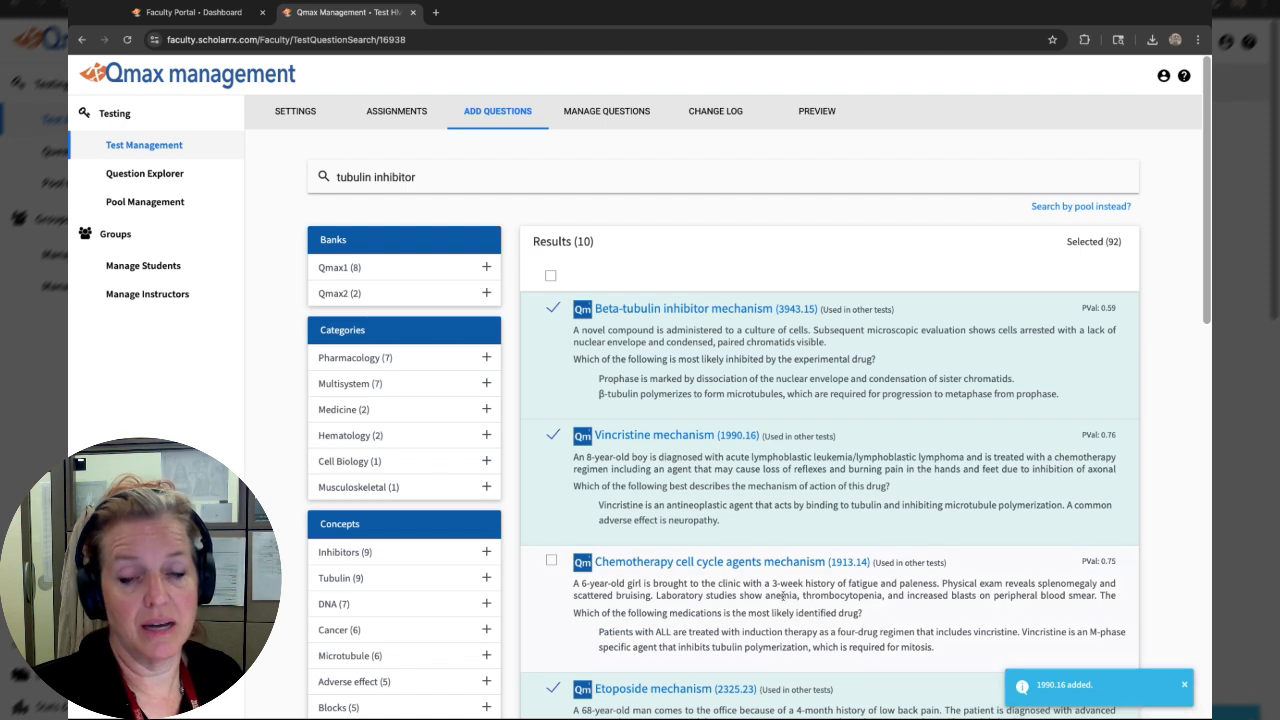
left_click(552, 435)
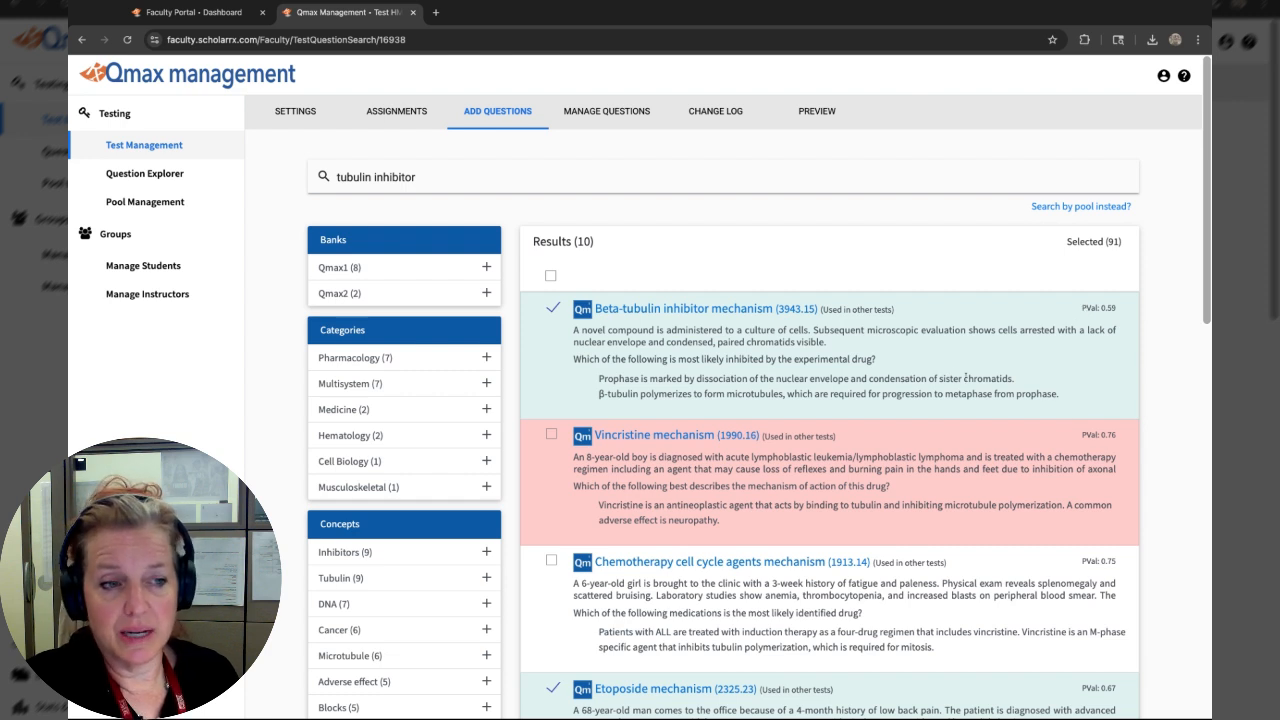
Step: Compare the tubulin inhibitor results by their P-values, rationales and use in other tests
scroll(1025, 503, "down", 4)
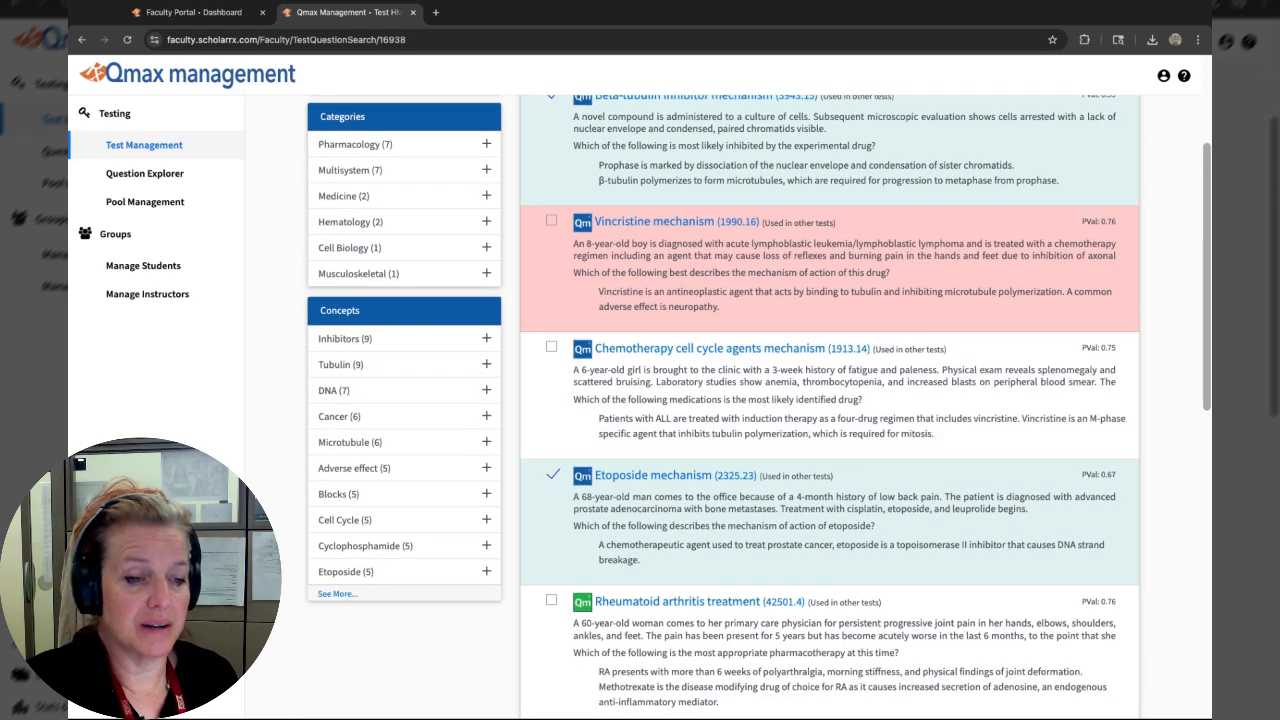
scroll(724, 432, "down", 1)
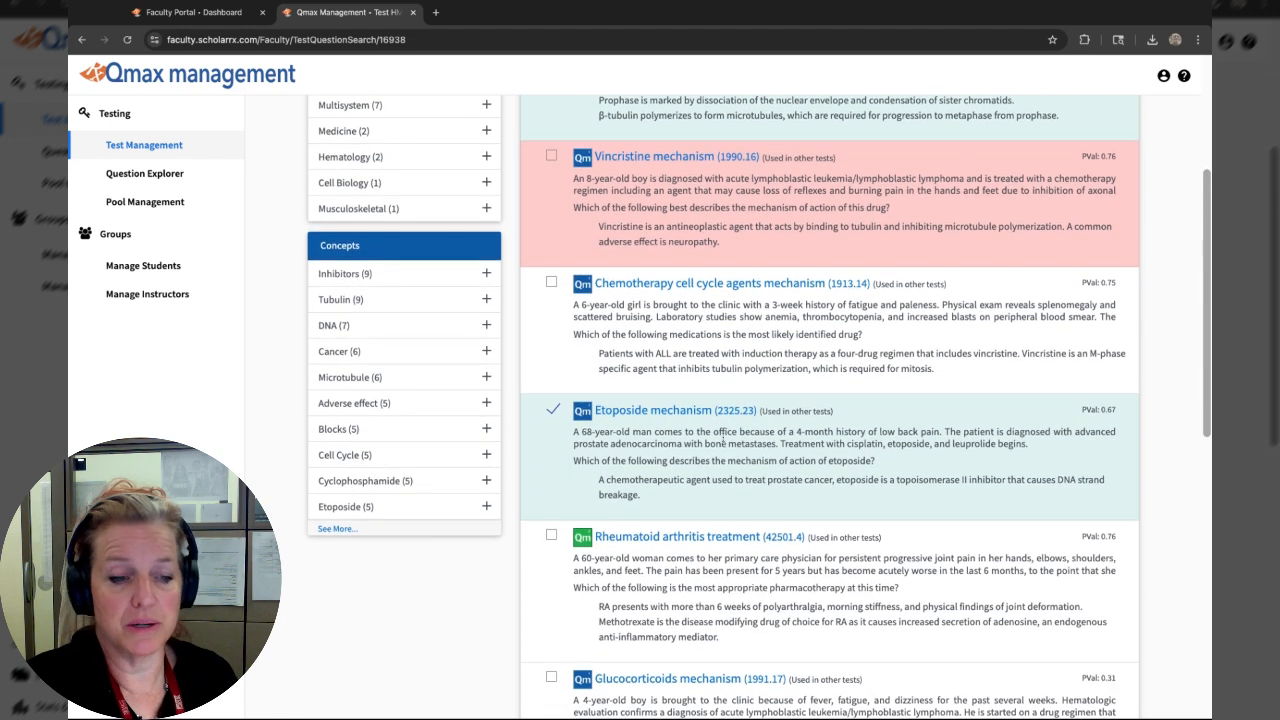
scroll(724, 432, "down", 2)
scroll(724, 432, "down", 2)
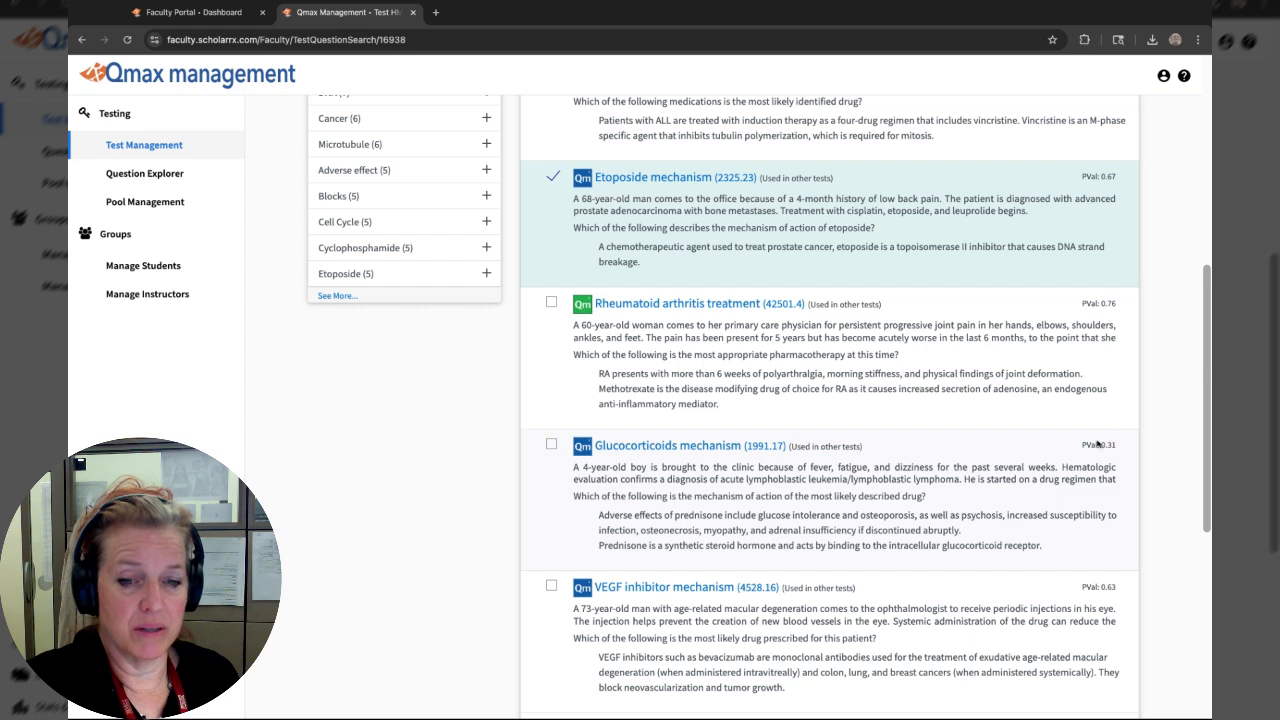
scroll(698, 430, "up", 10)
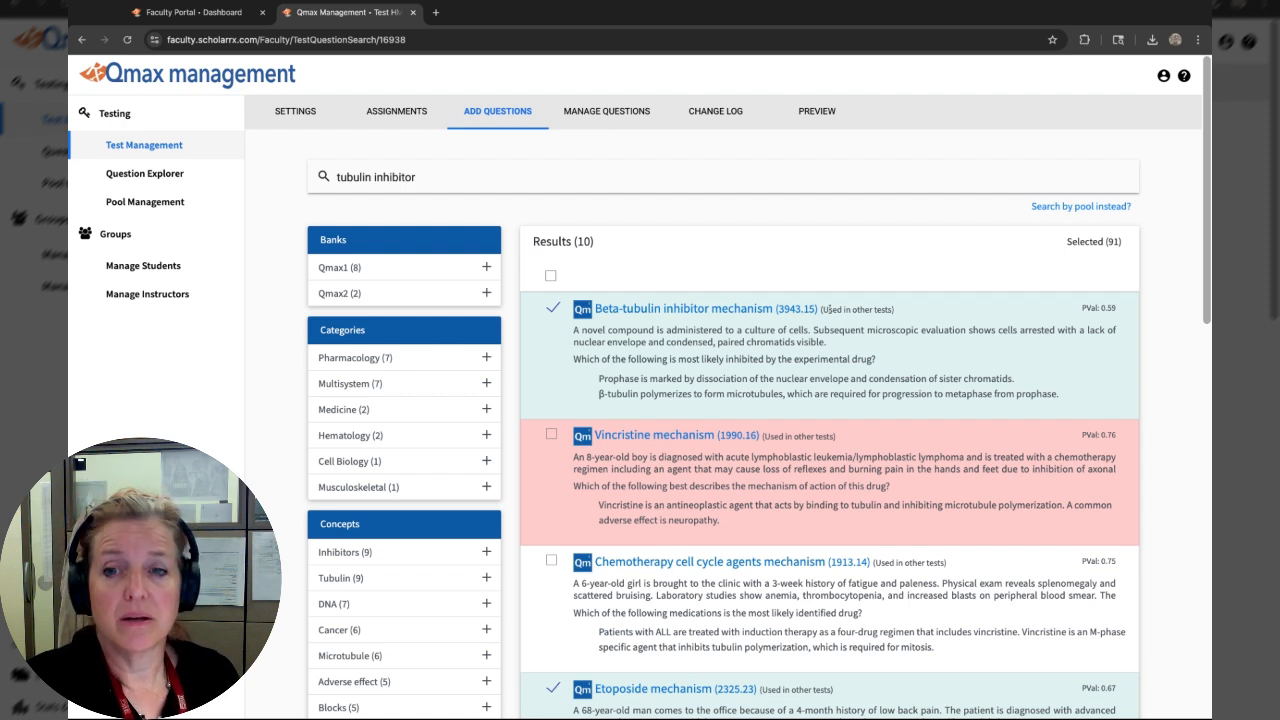
Step: Check the student and group assignments of the 2025 review set and return to the list of all tests
left_click(409, 114)
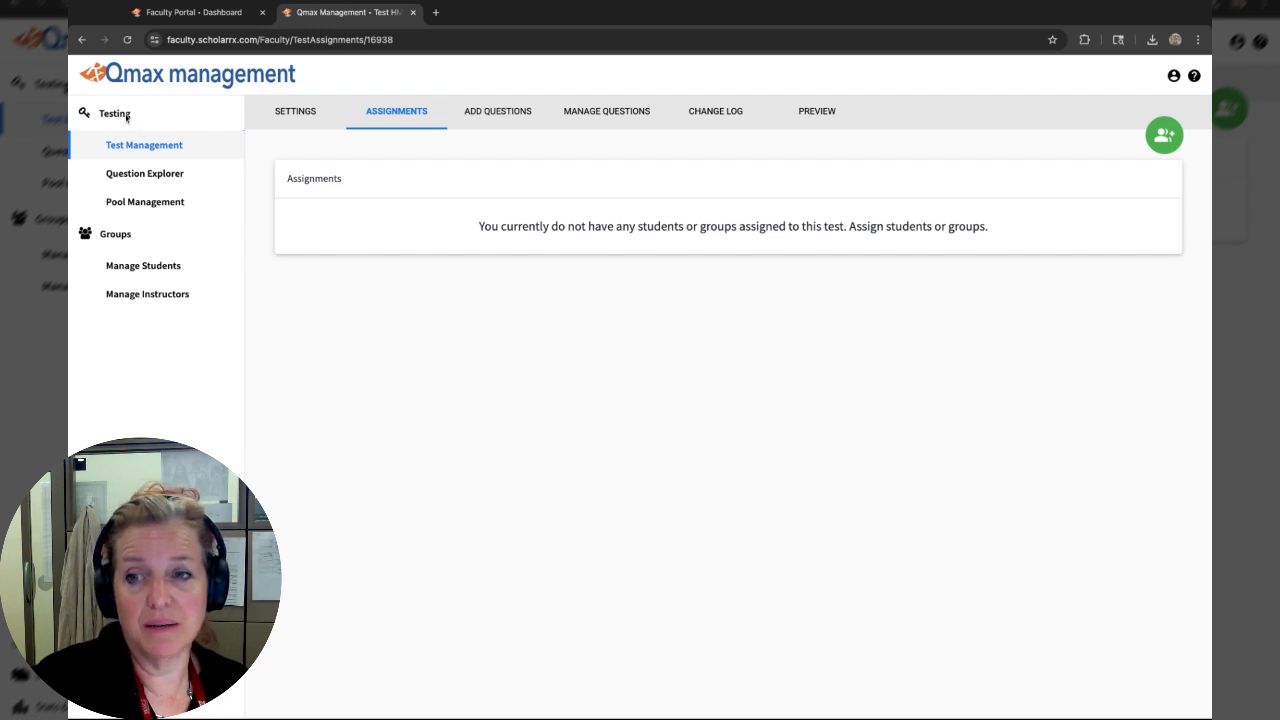
left_click(84, 41)
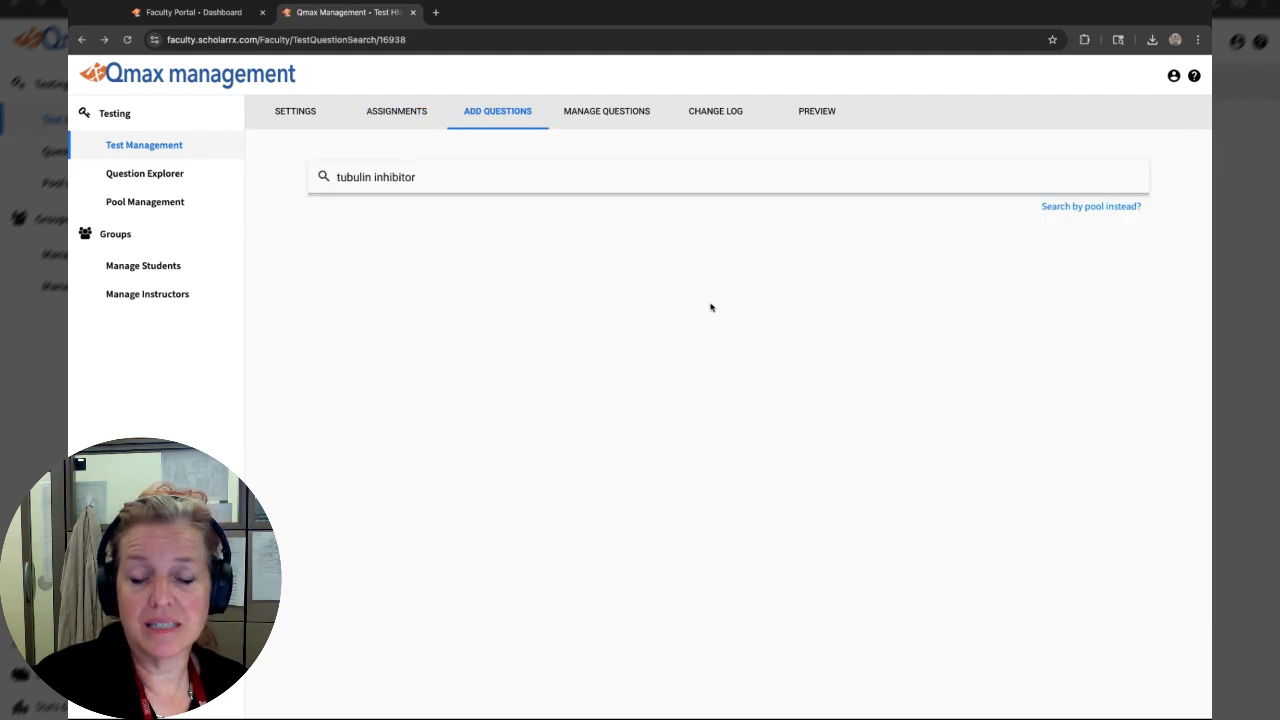
left_click(144, 149)
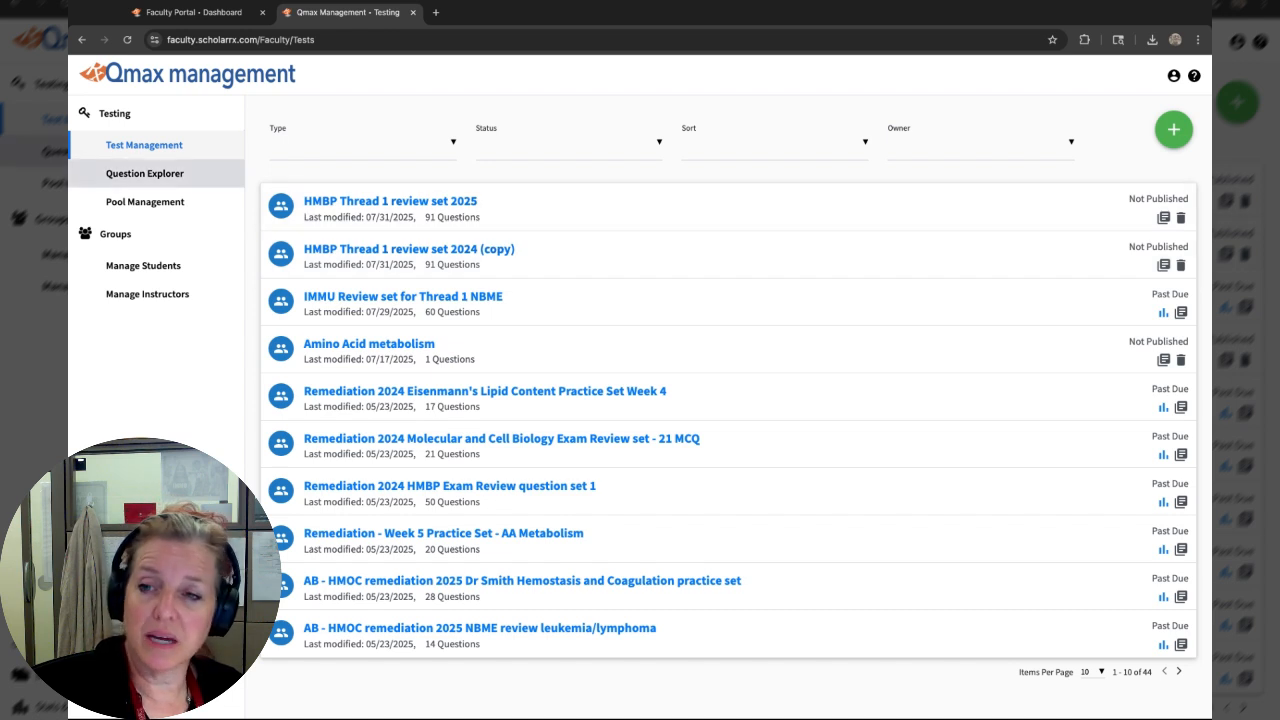
Step: View the Question Explorer's search page and the list of question pools
left_click(171, 172)
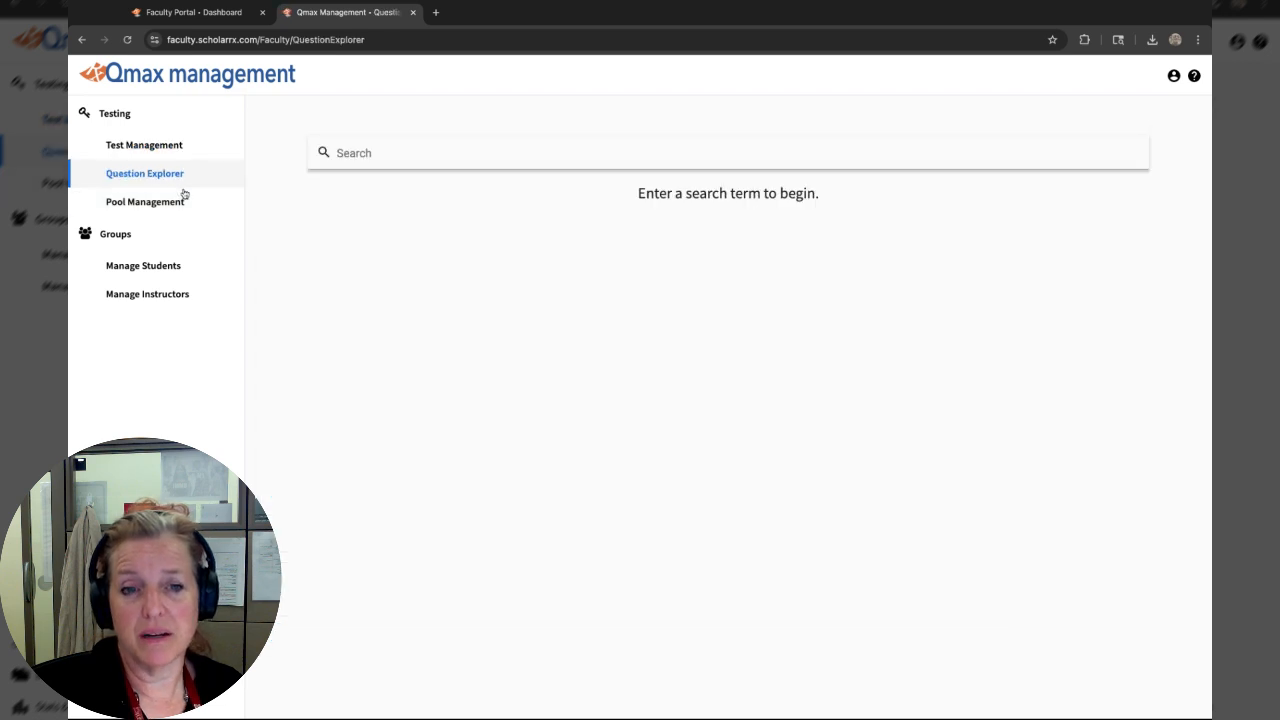
left_click(395, 155)
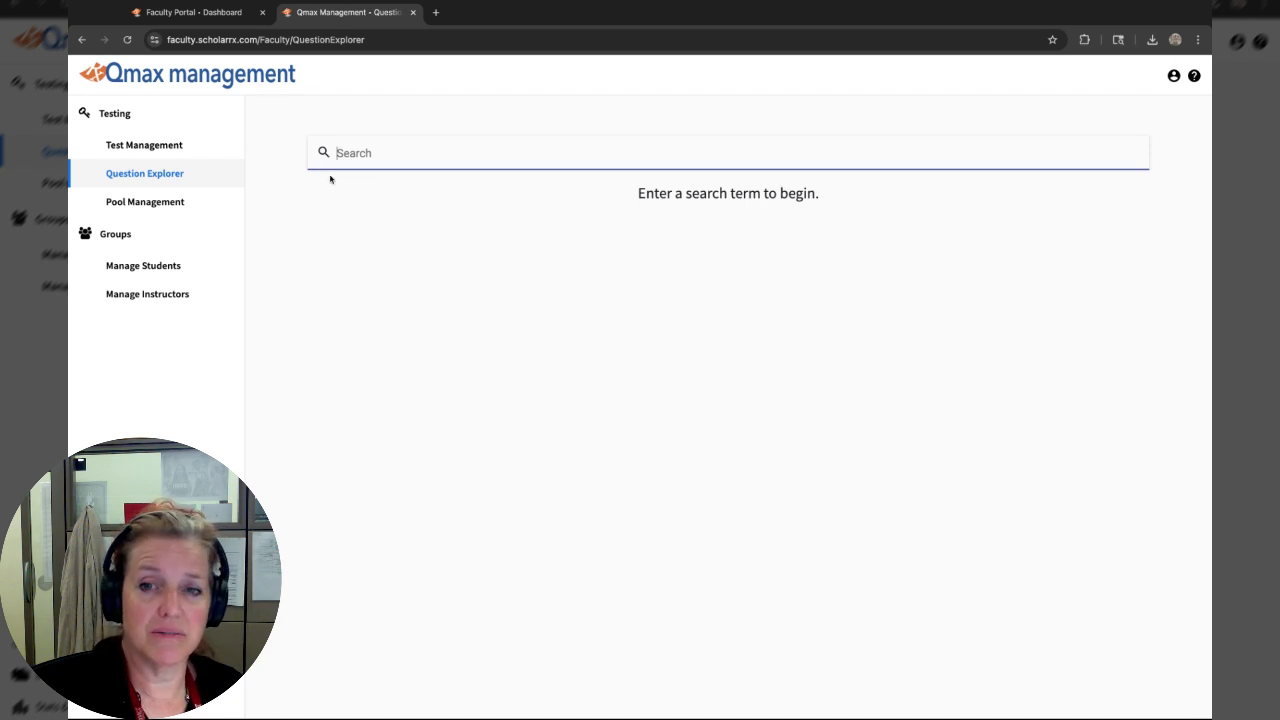
left_click(173, 206)
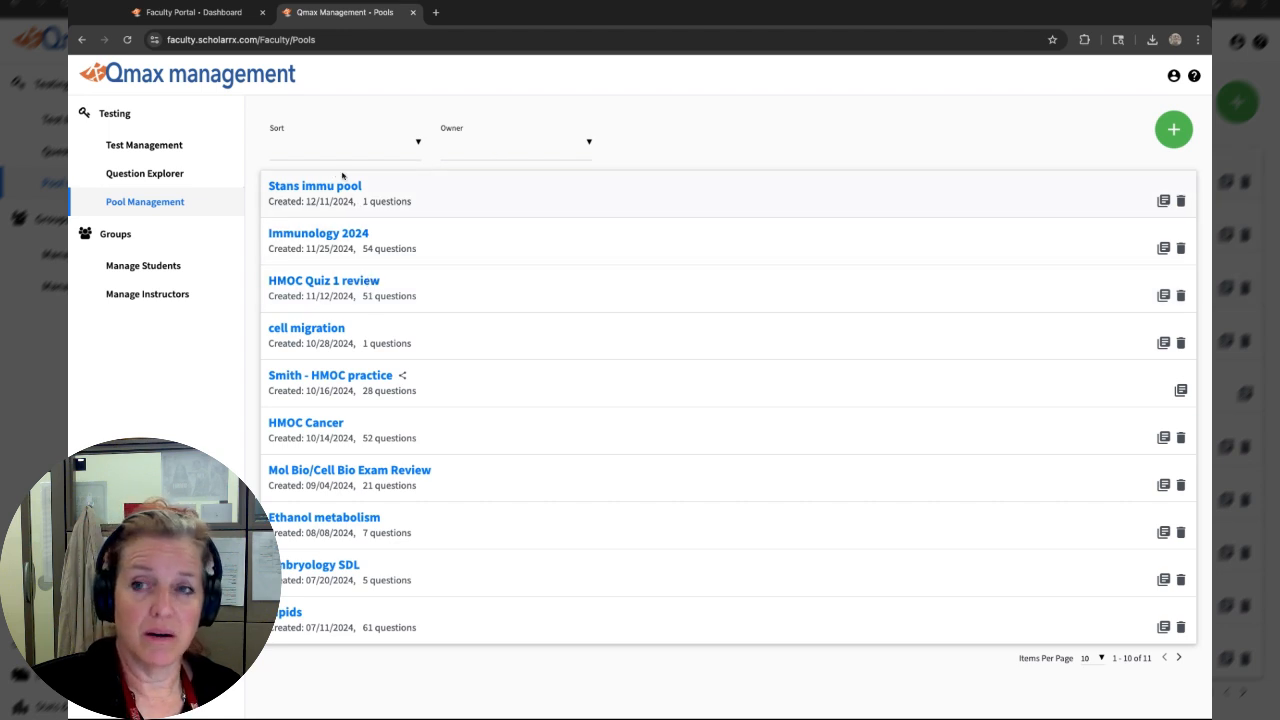
Step: Return to the test list and look through its first three pages for existing review sets
left_click(208, 83)
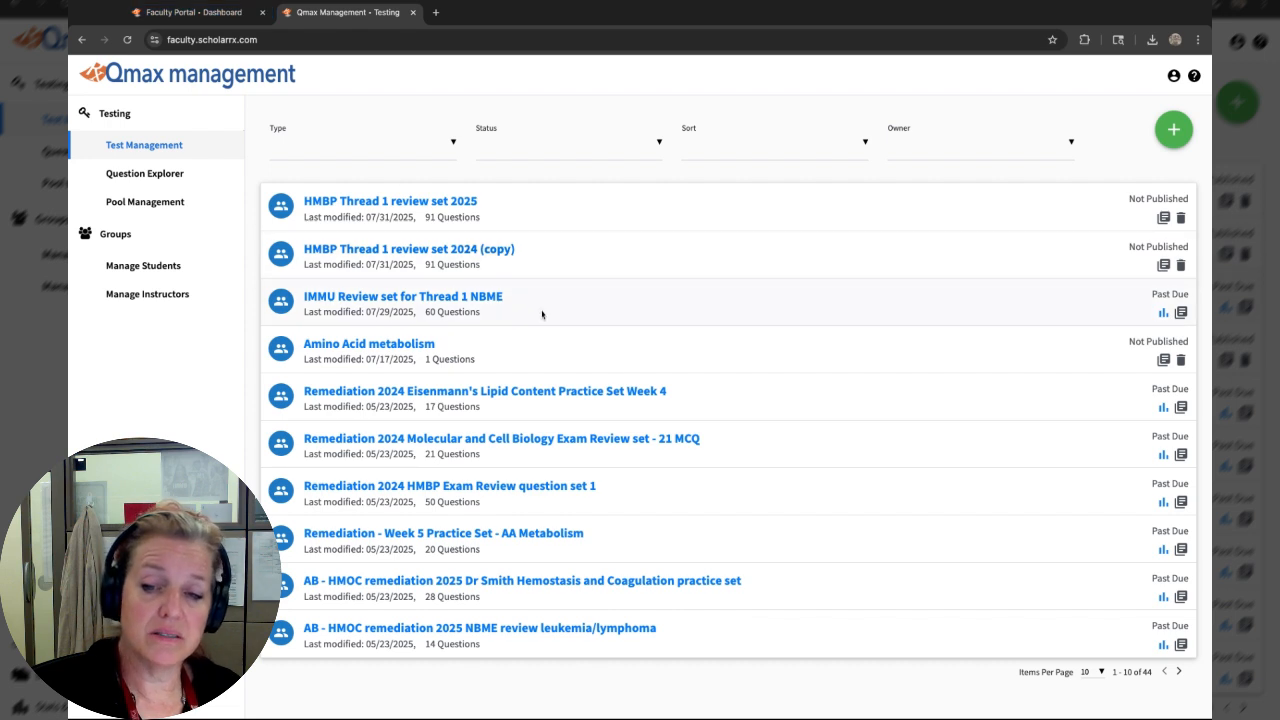
left_click(1179, 671)
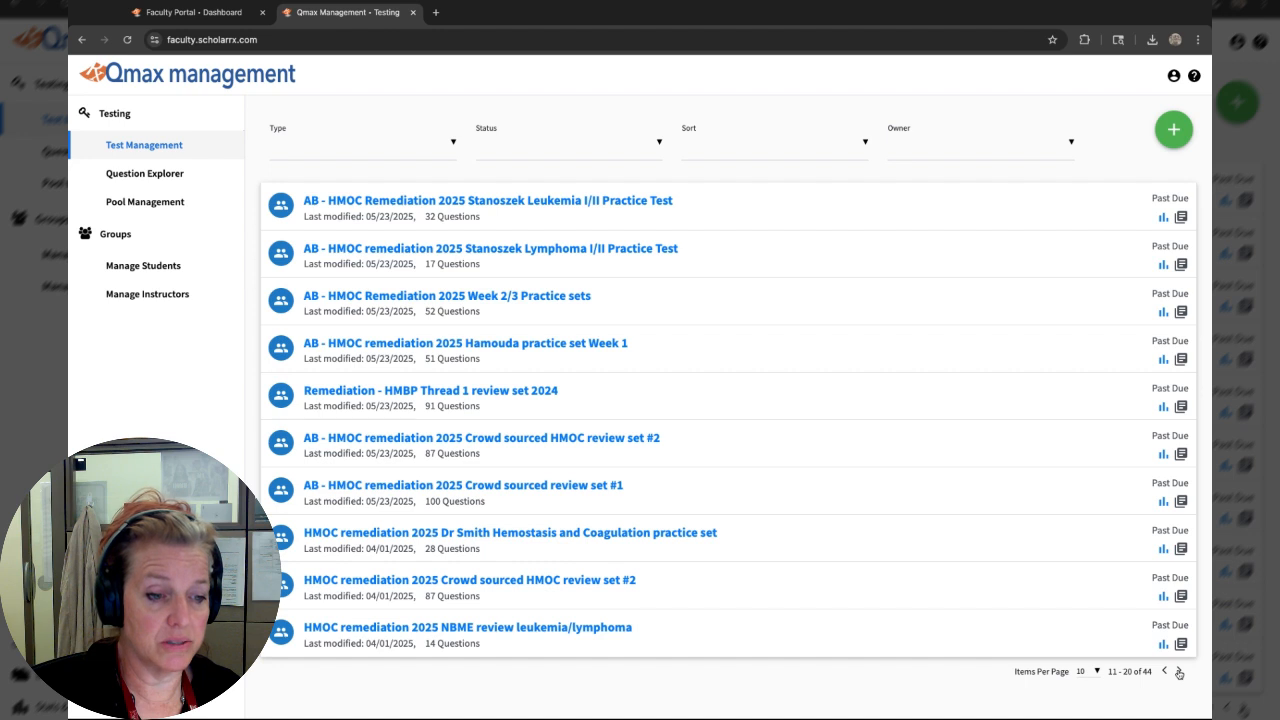
left_click(1179, 671)
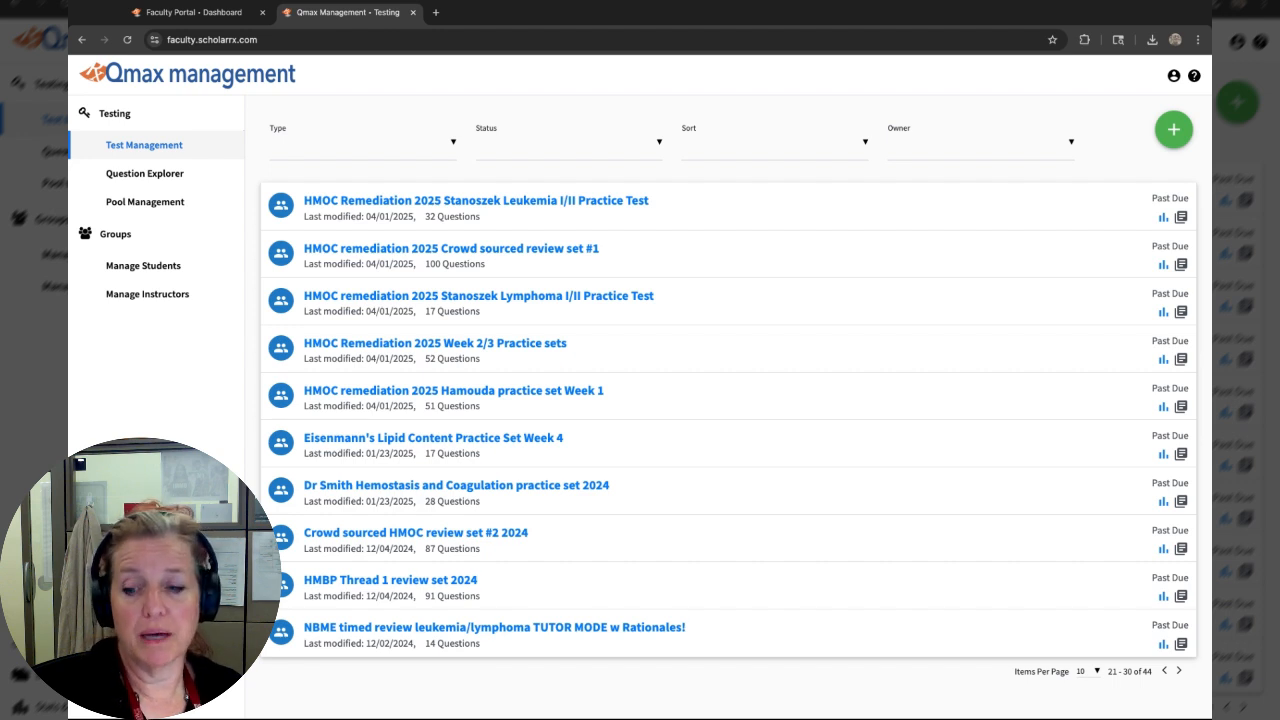
Step: Open the list of question pools in Pool Management
left_click(140, 204)
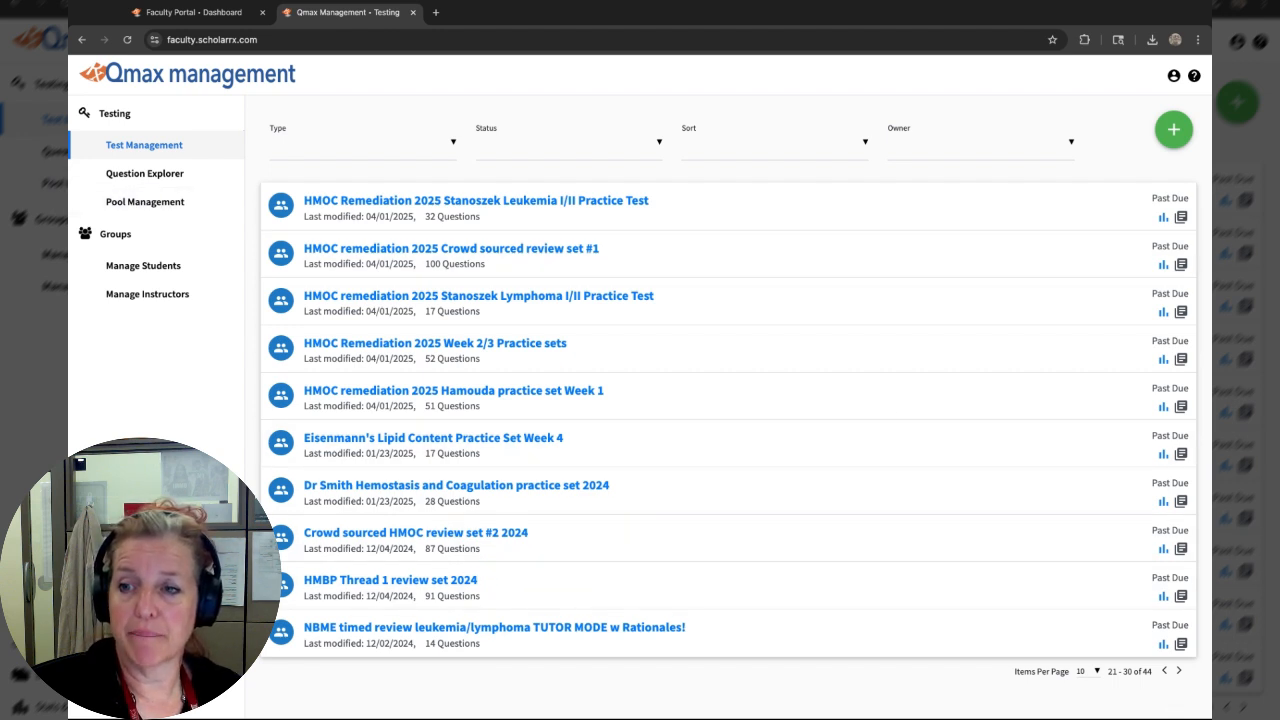